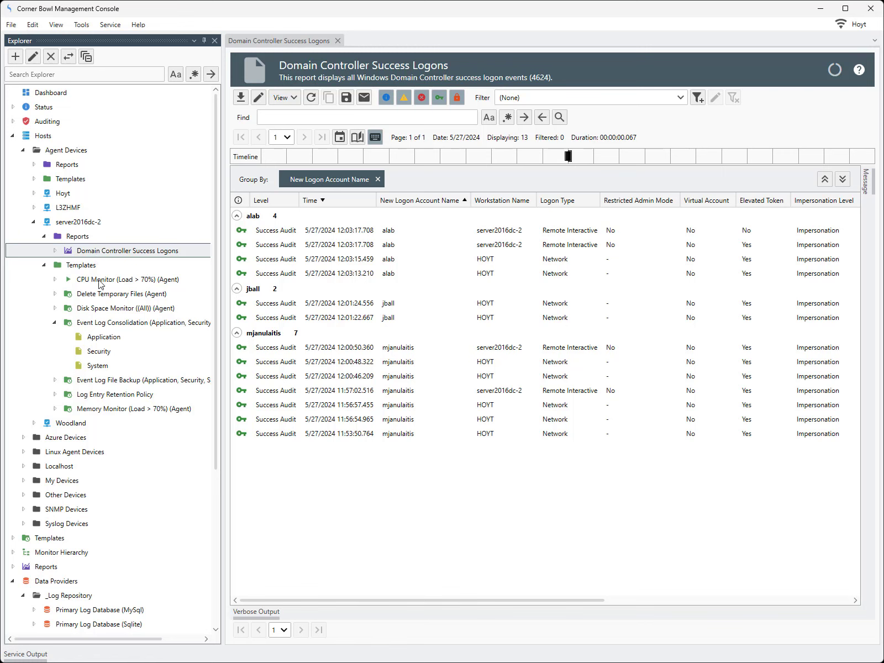
- Look over server2016dc-2's Domain Controller Success Logons report, its log consolidation, retention and file backup templates, and the MySql primary log database
click(108, 327)
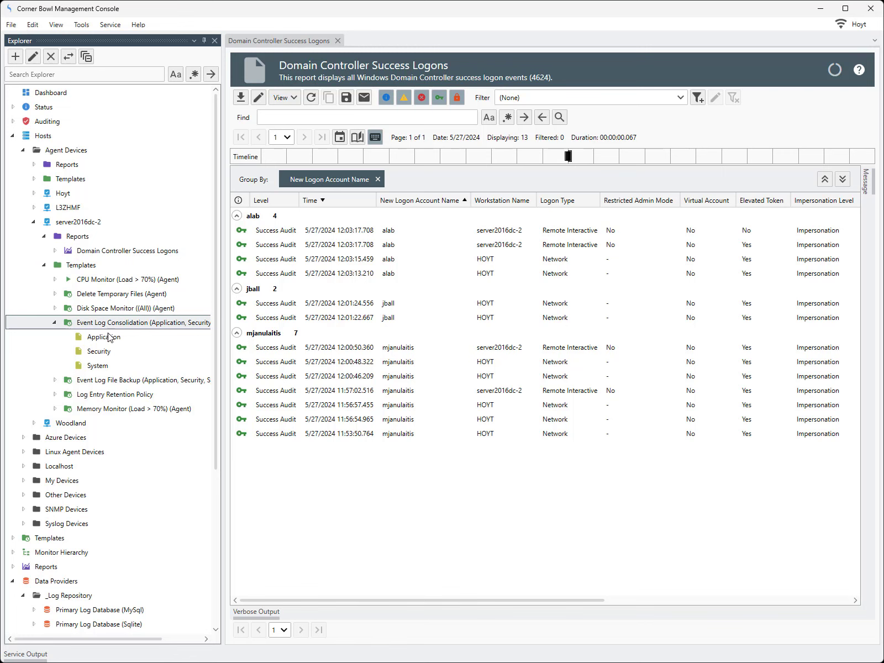
click(115, 395)
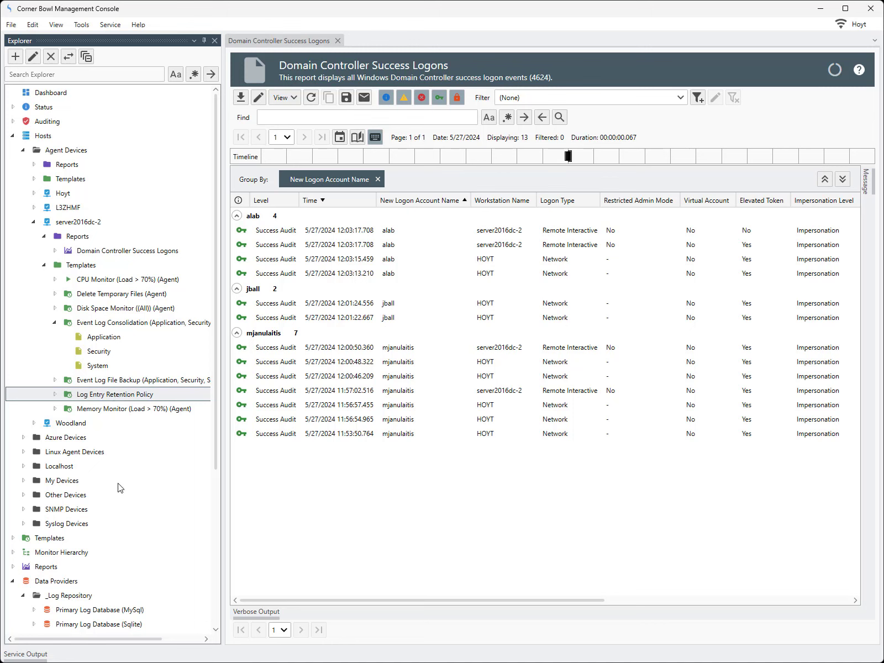
click(123, 610)
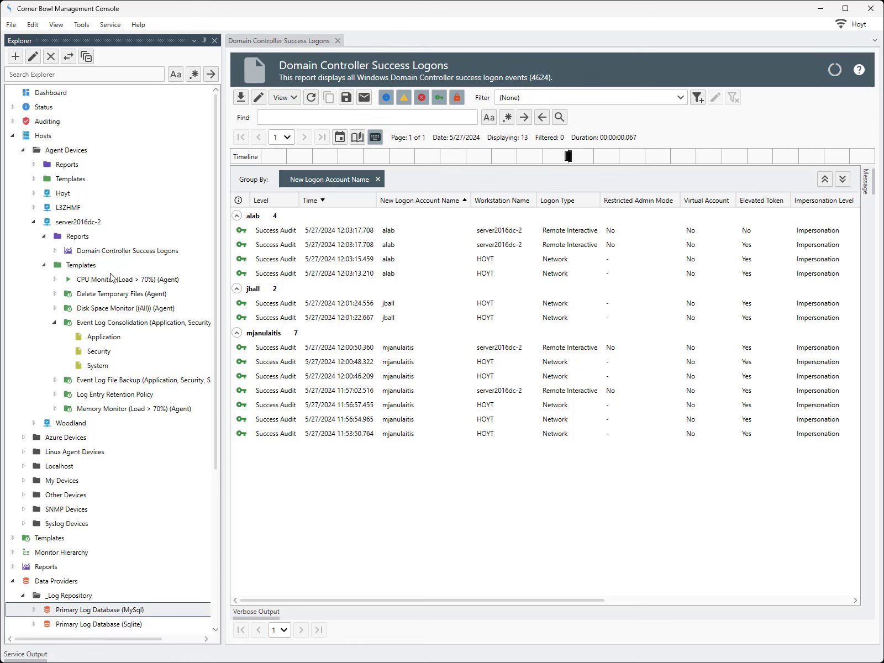
click(105, 252)
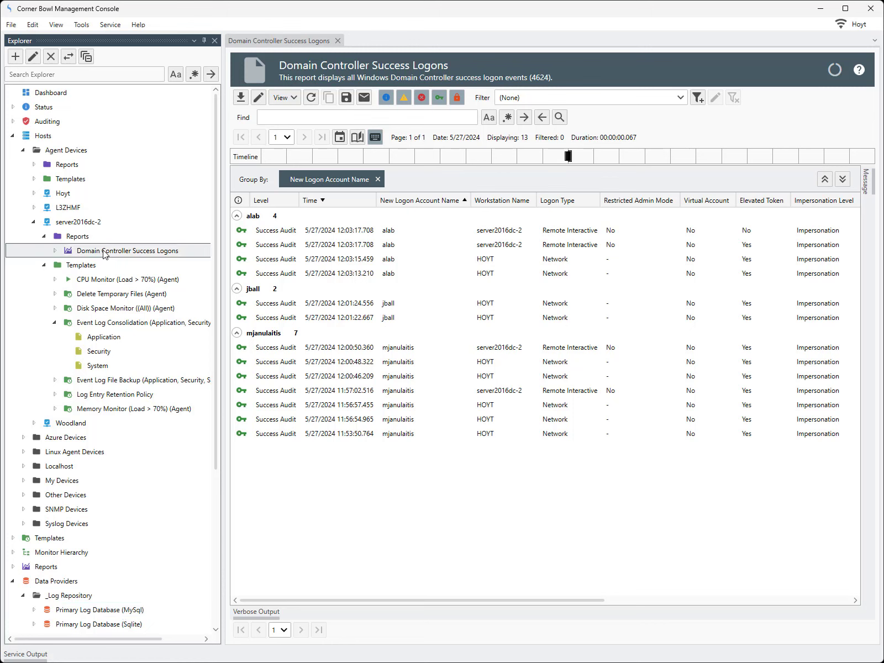
click(113, 323)
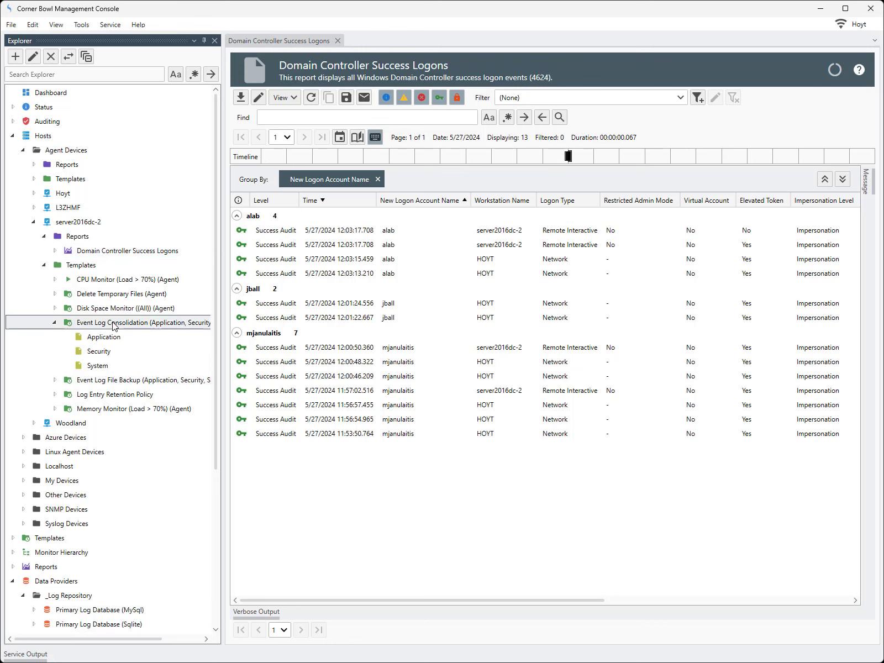
click(125, 383)
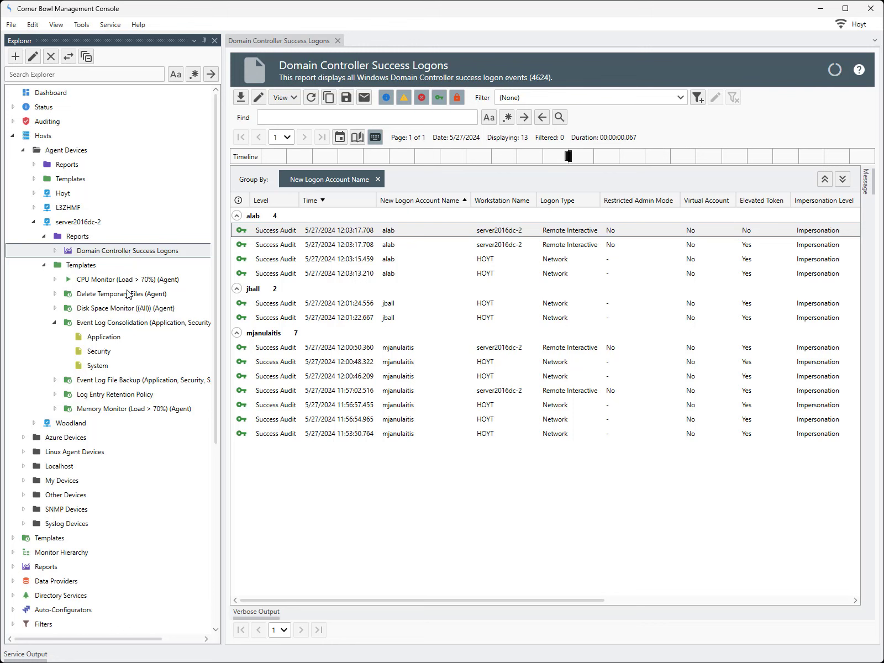
click(135, 325)
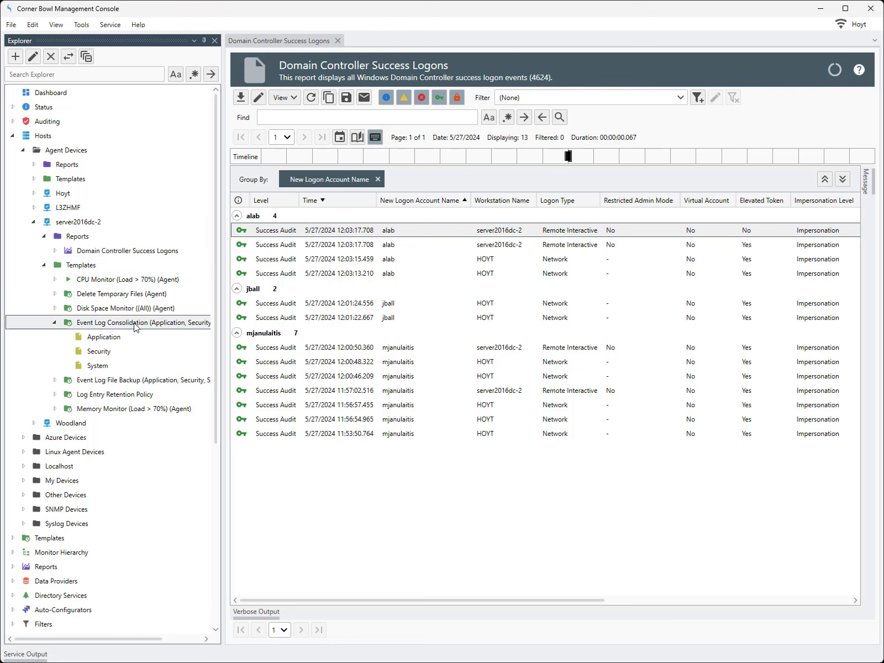
click(141, 381)
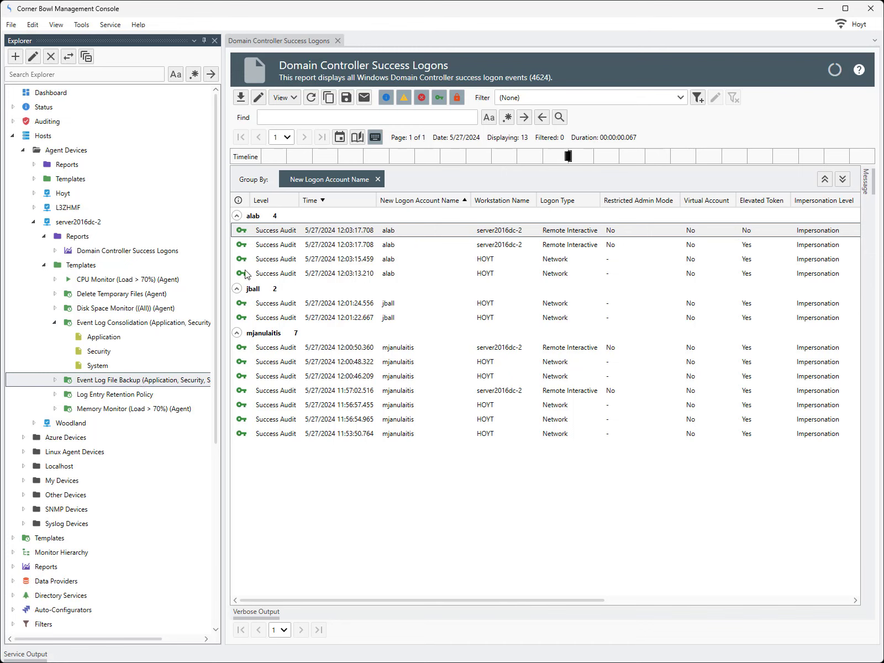
click(273, 235)
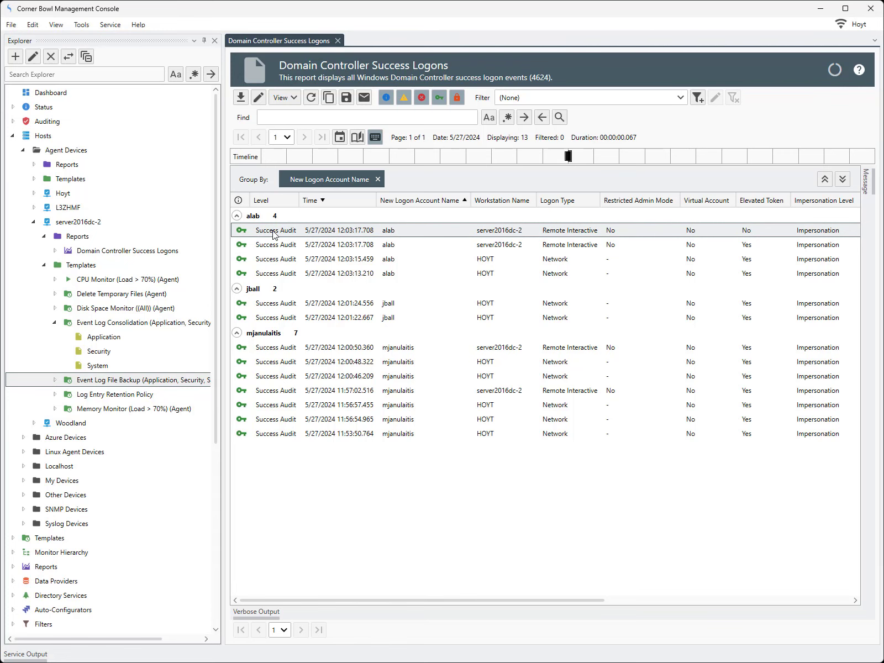
- Look over the Email and Save To File folders among the sample actions
scroll(217, 250, down, 4)
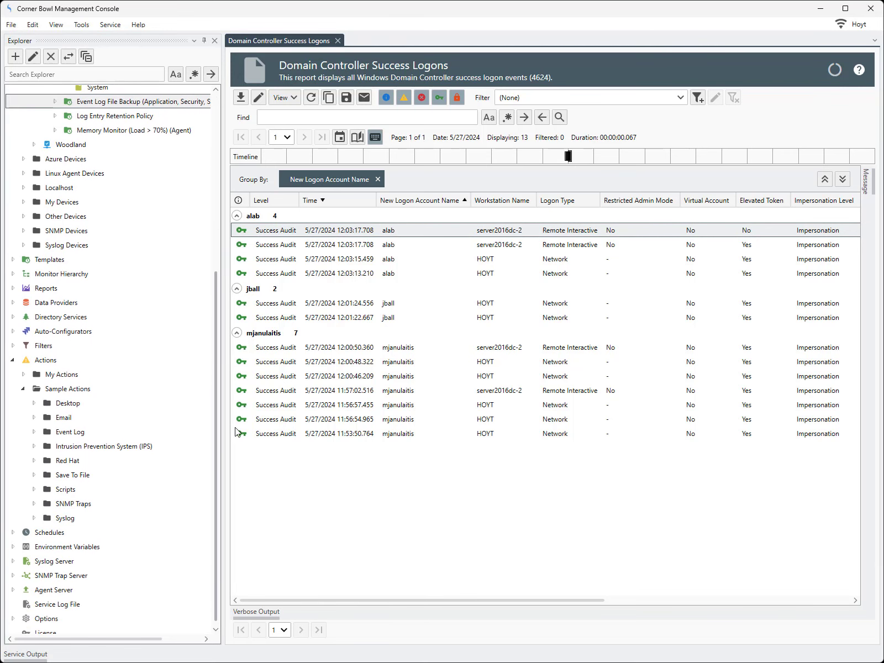
click(64, 419)
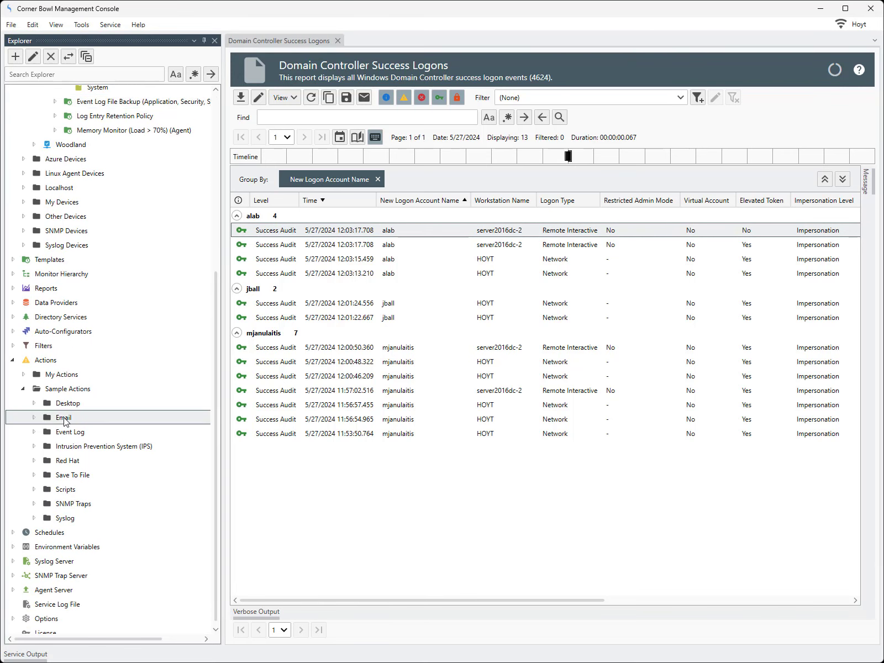
click(78, 475)
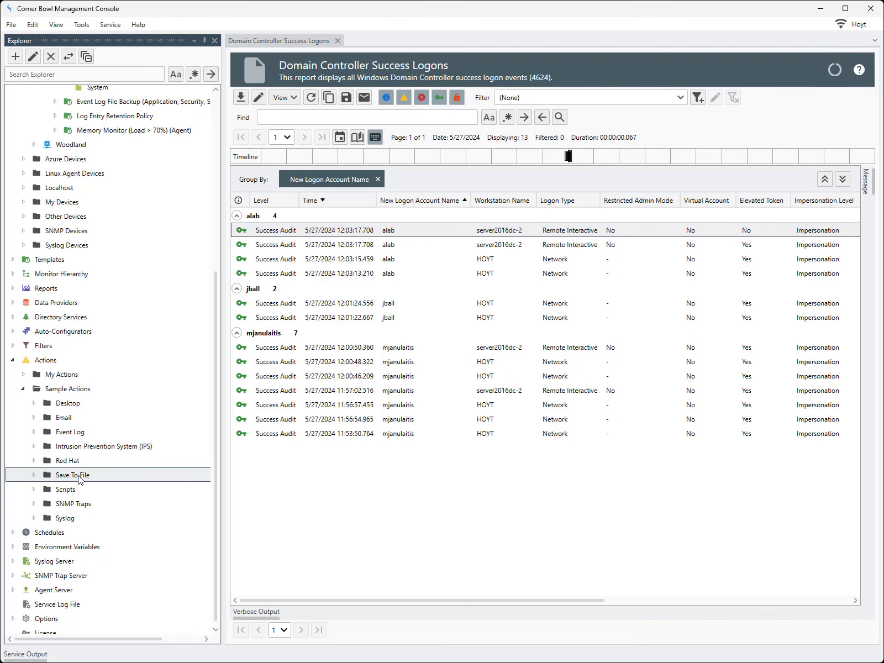
- Open the properties of the Domain Controller Success Logons item in Audit Work Items
drag(217, 474, 215, 299)
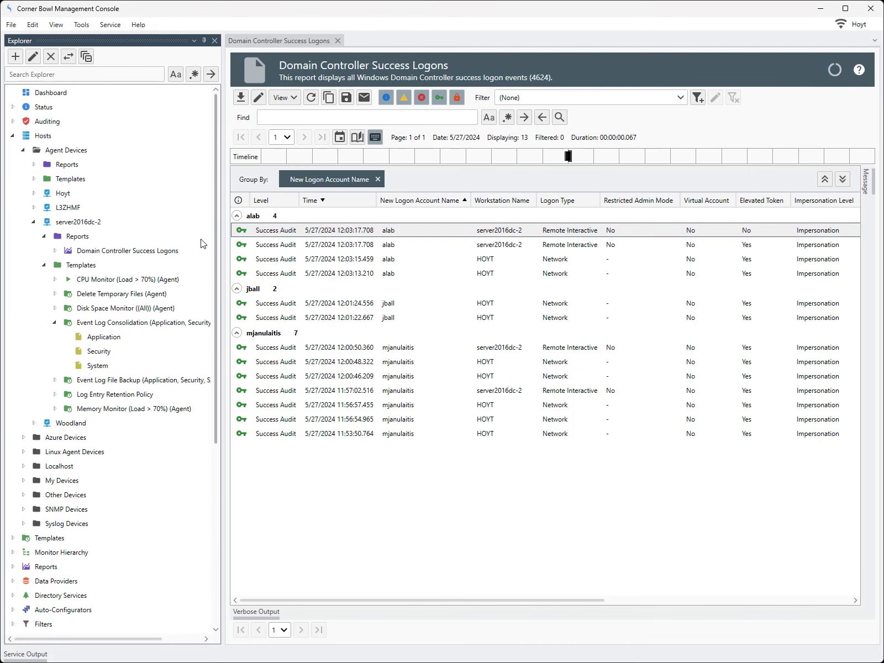
click(13, 121)
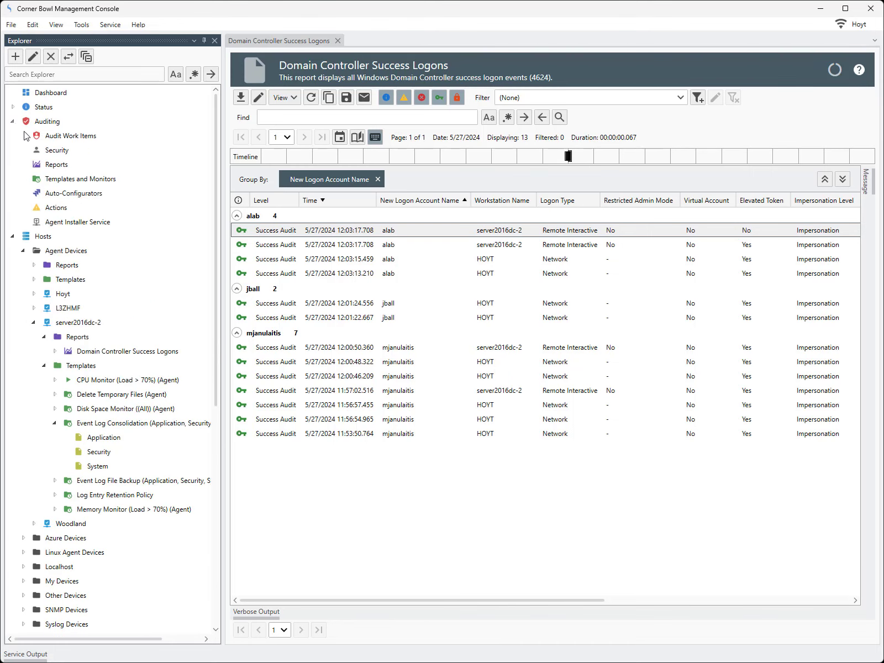
click(49, 138)
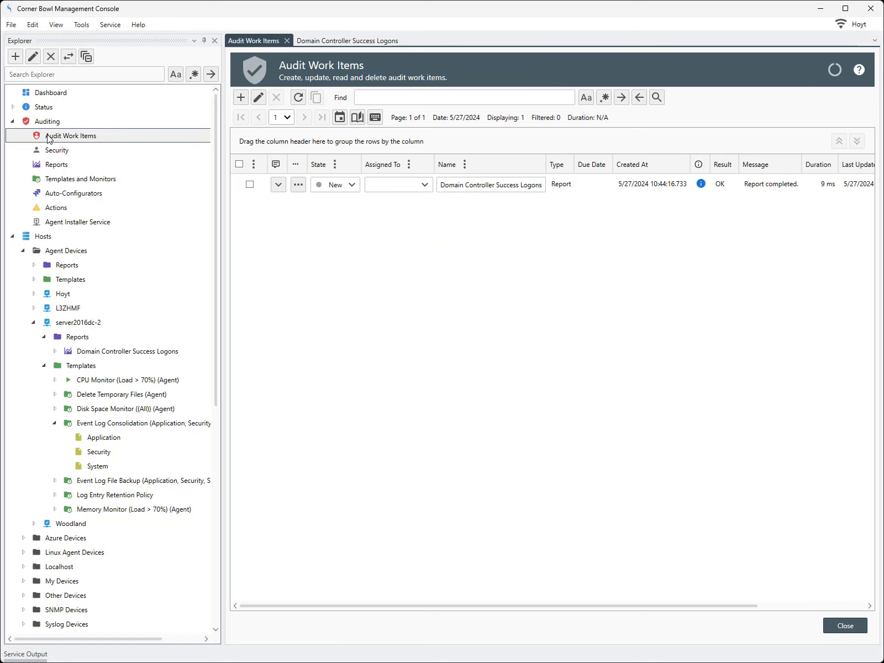
click(298, 185)
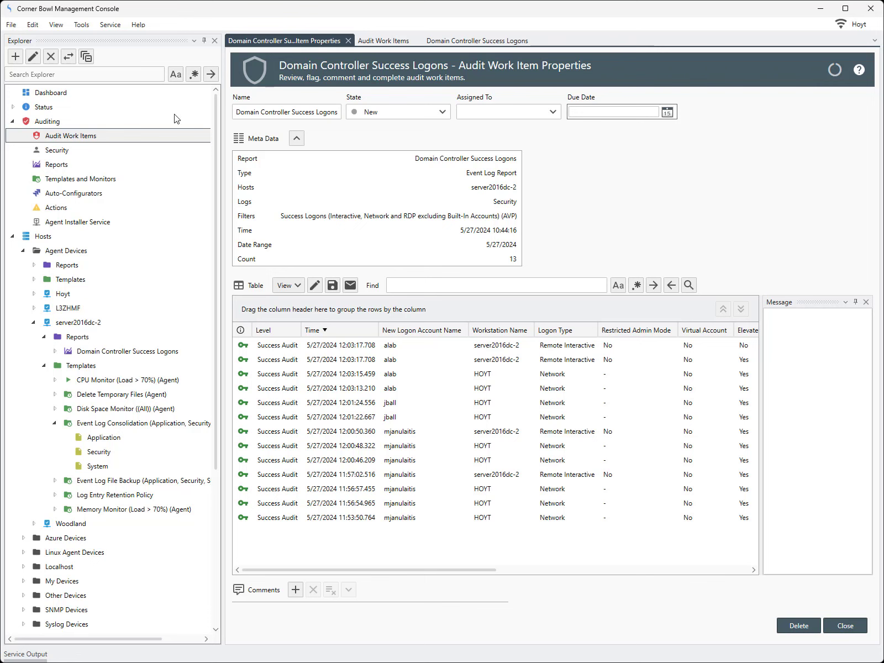
- Collapse the whole explorer tree and expand the Security Reports folder within the Event Logs sample reports
click(87, 58)
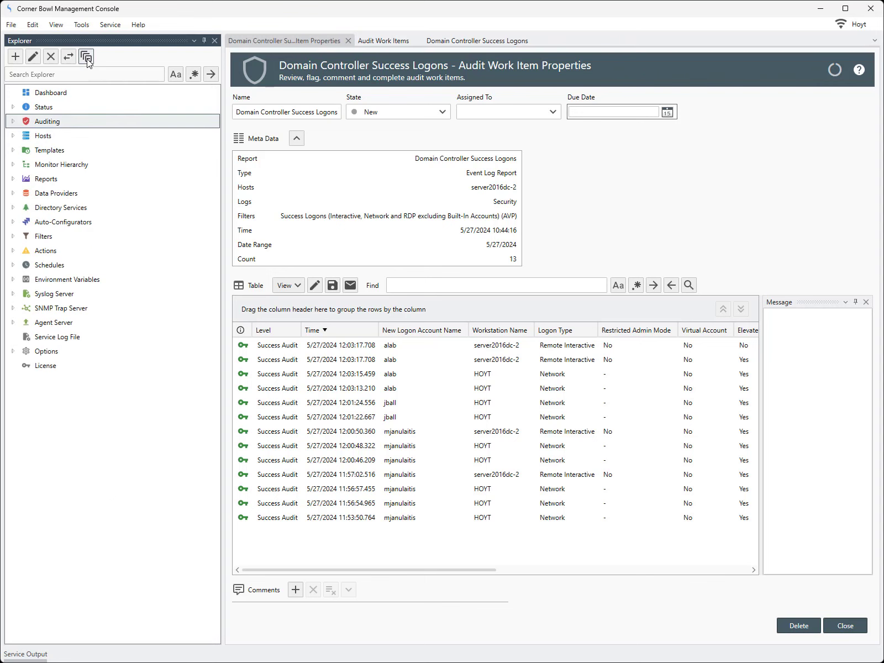
click(12, 178)
click(23, 222)
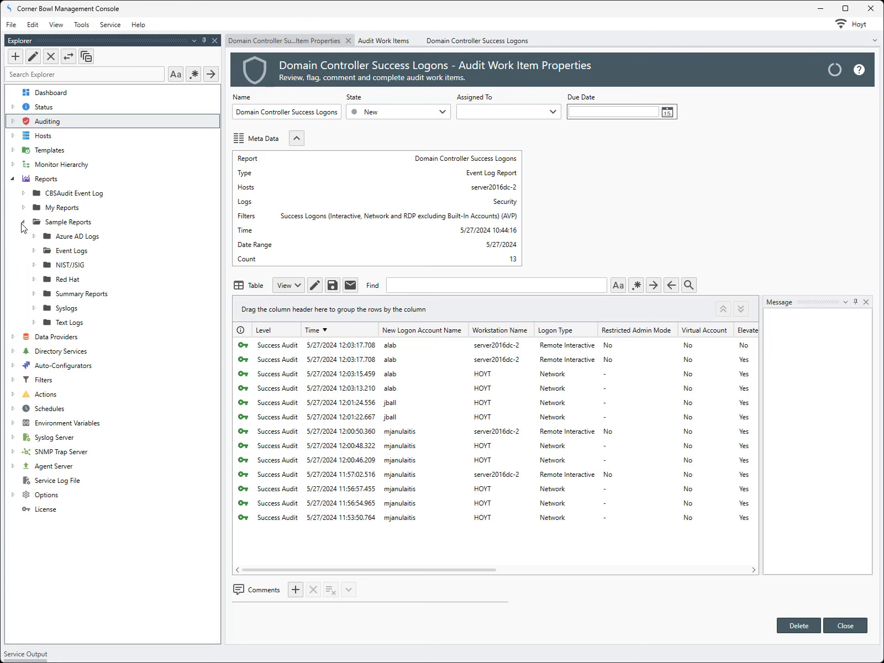
click(34, 252)
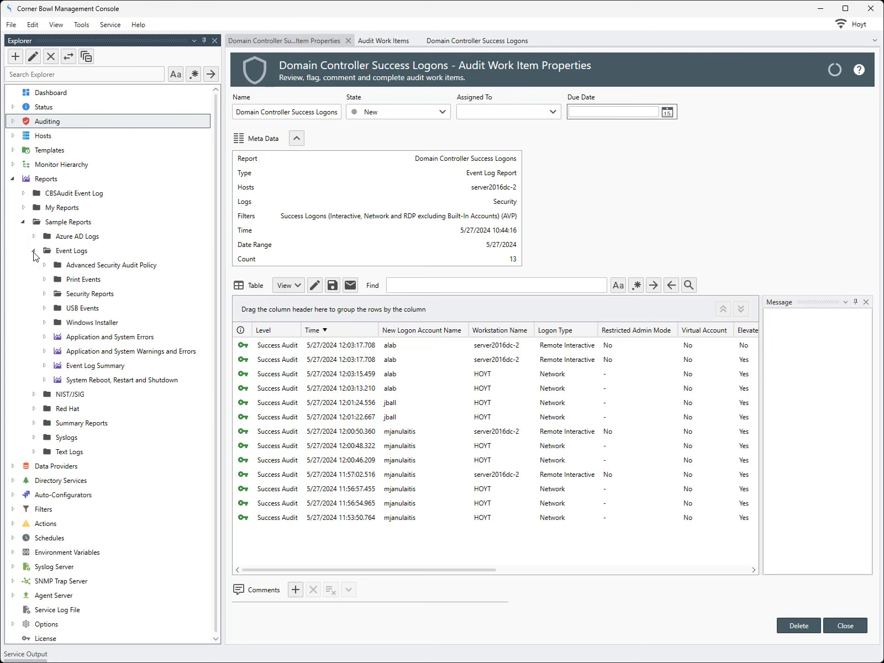
click(44, 293)
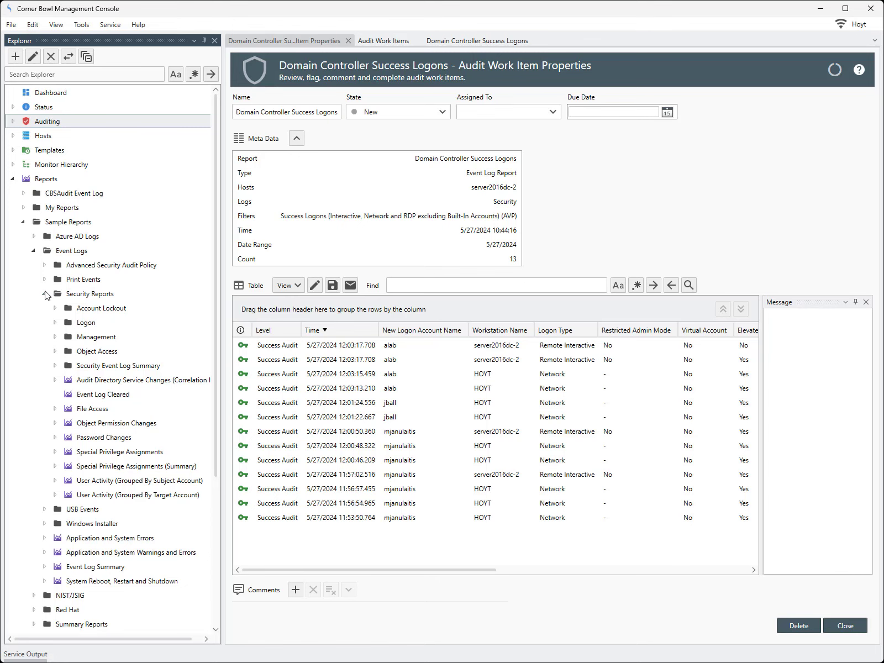
- Locate the Event Log Cleared sample report and its assignment in the Reports folder of the Agent Devices host group
click(12, 136)
click(22, 150)
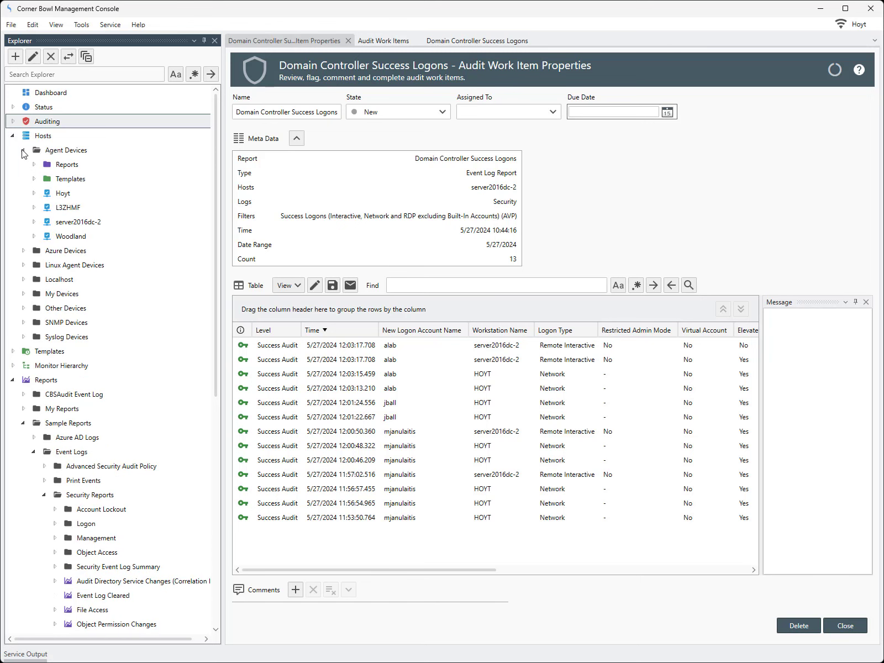
click(99, 595)
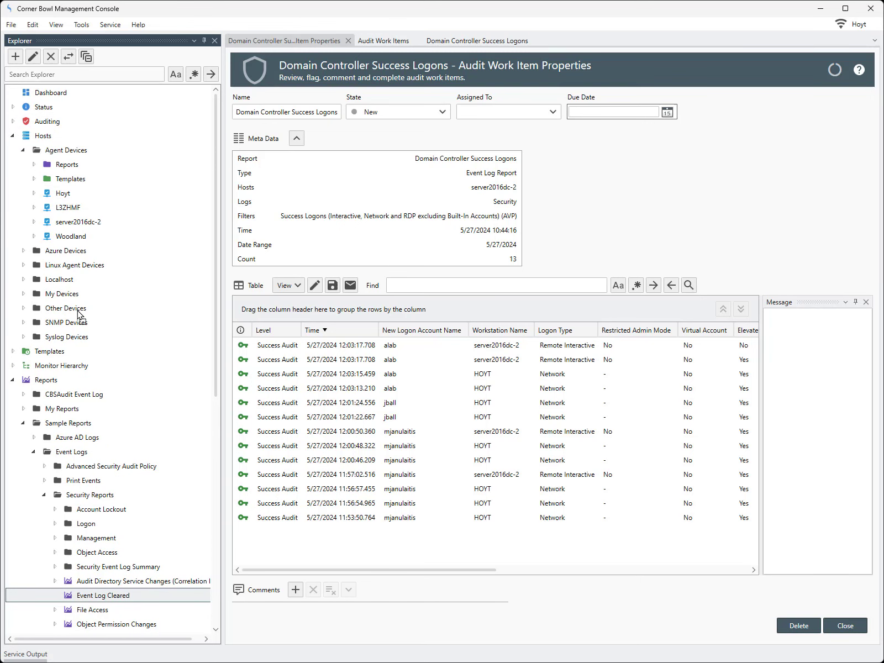
click(71, 150)
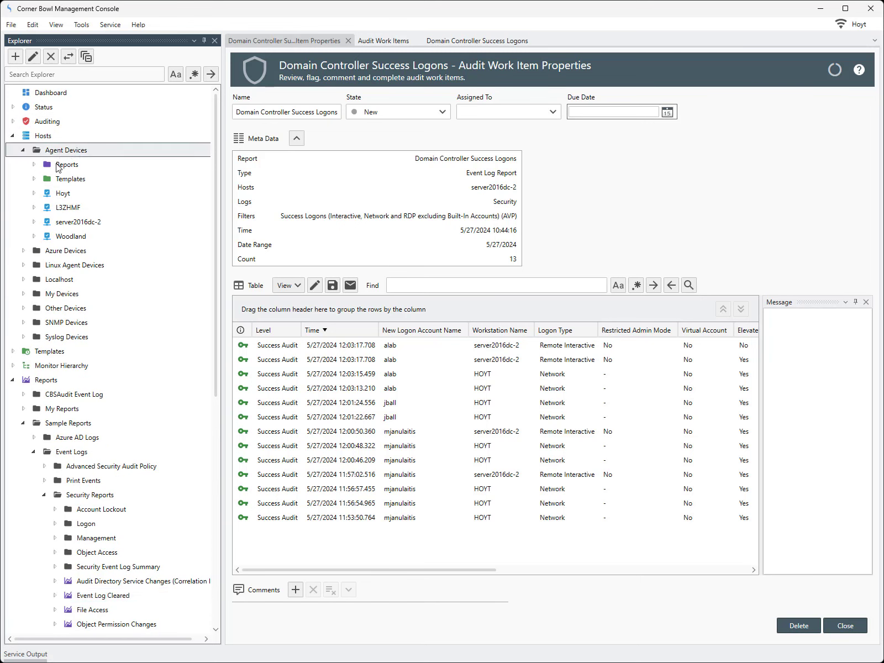
click(34, 164)
click(67, 182)
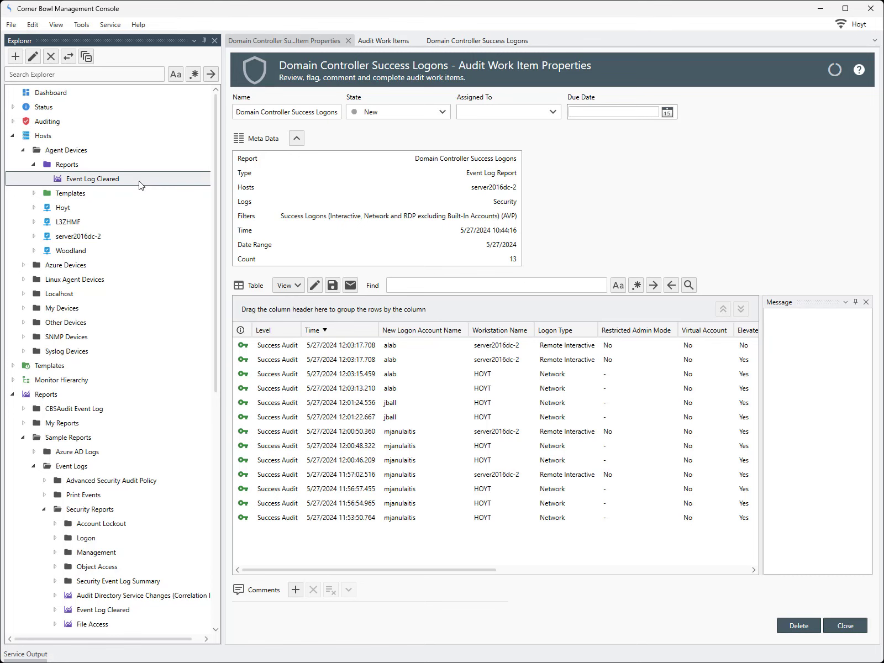
- Collapse the explorer tree and select the Security log under server2016dc-2's Event Log Consolidation template
click(86, 56)
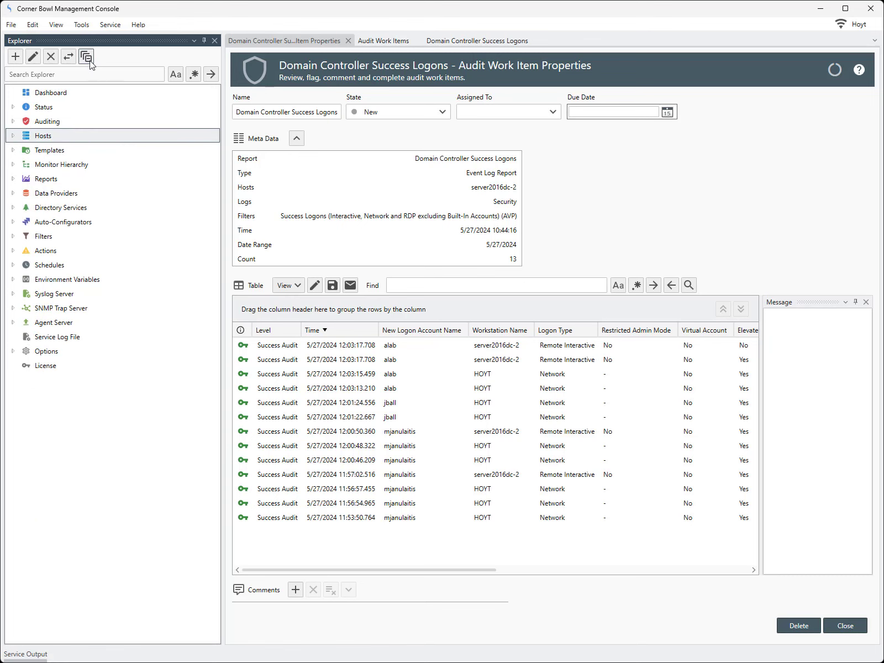
click(14, 136)
click(22, 150)
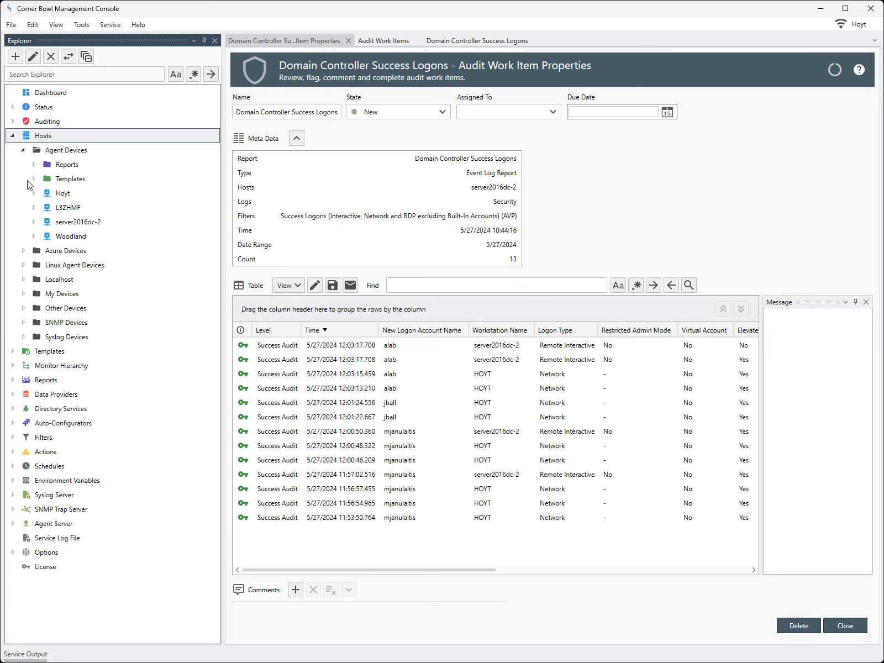
click(34, 222)
click(44, 249)
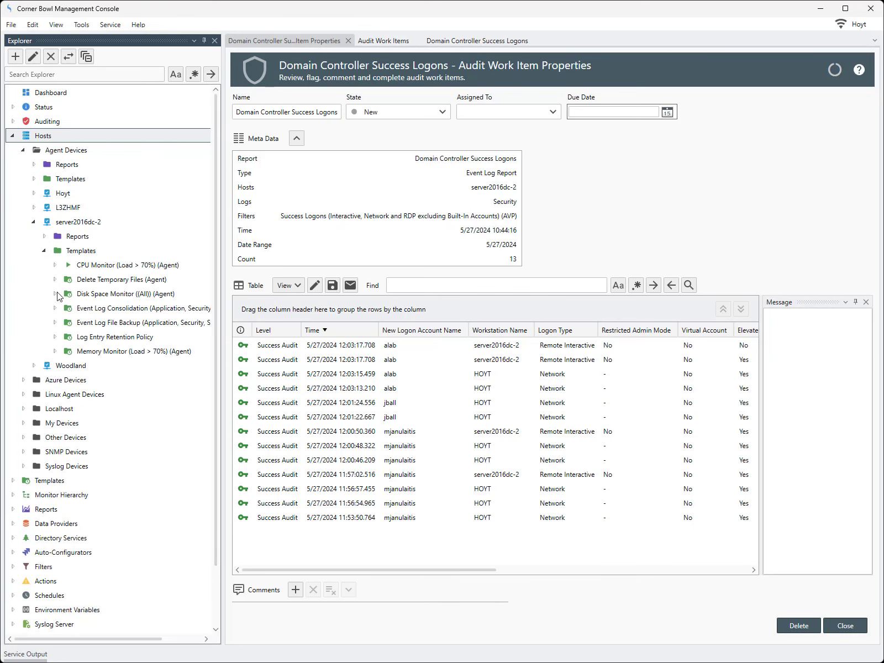
click(54, 308)
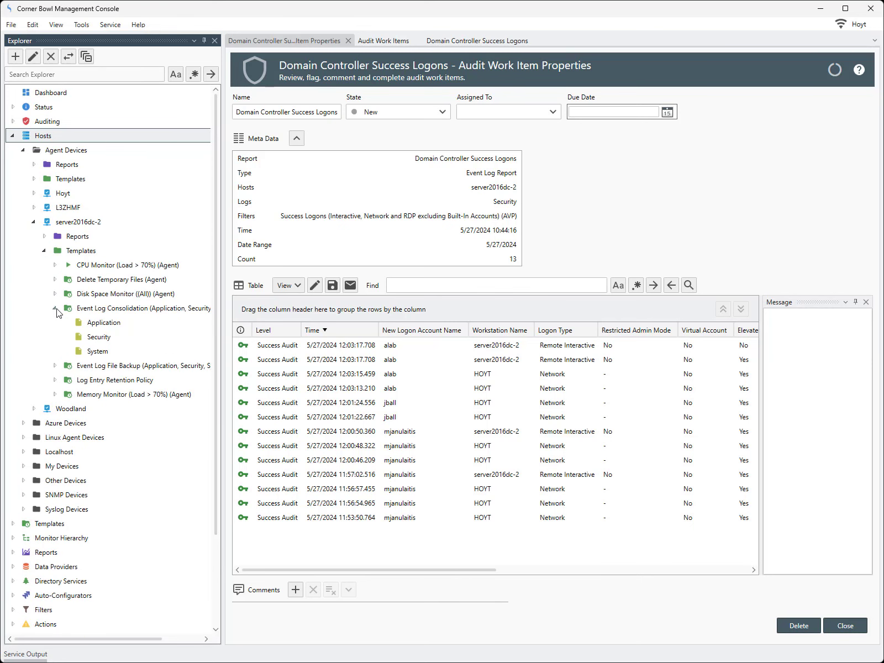
click(97, 339)
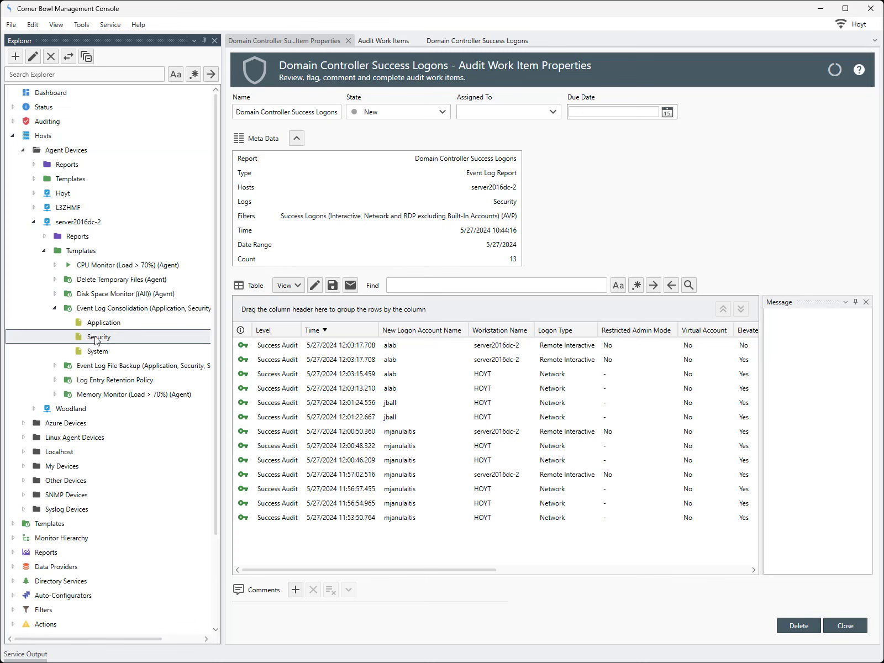
- Open the selected Security log in the log viewer with all levels, no filter and 1 day per page
right_click(96, 339)
click(106, 346)
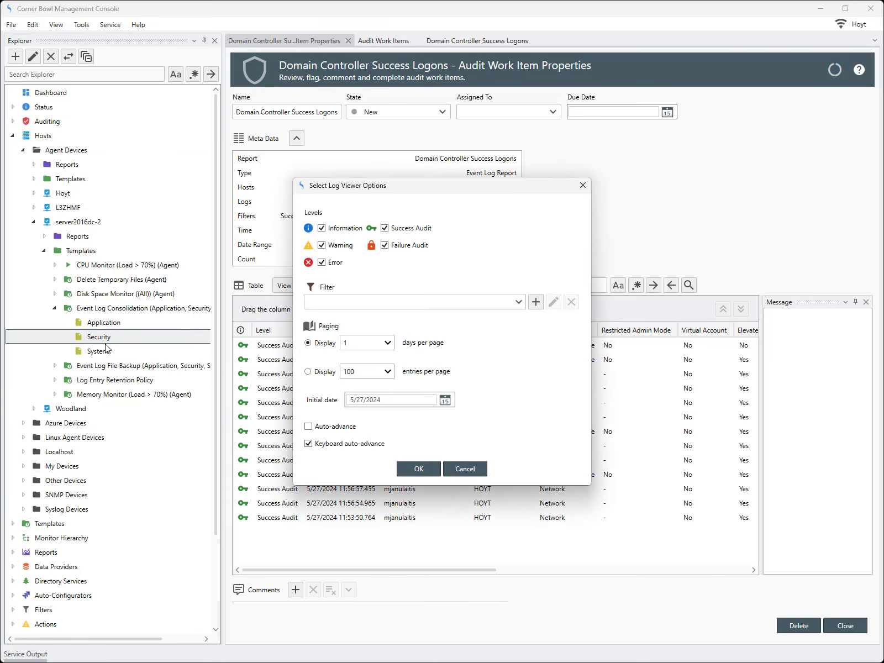
click(384, 244)
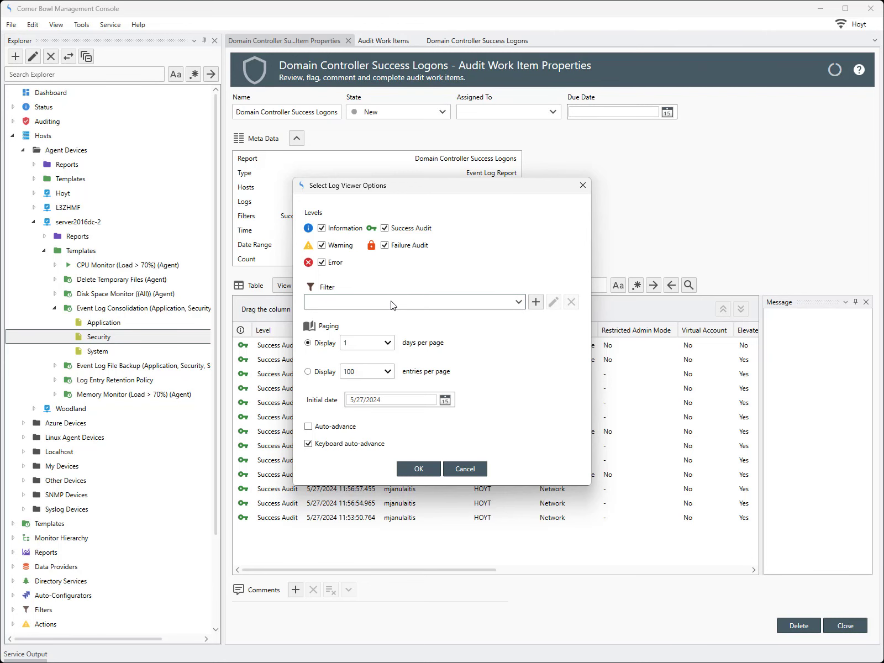
click(418, 468)
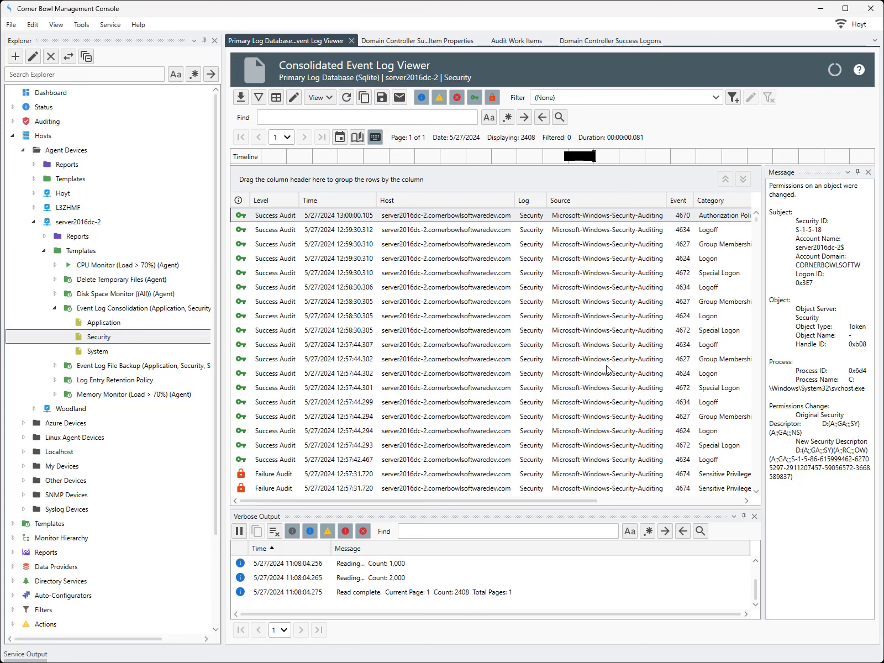
- Group the log entries by Event and show the first entry of the 4624 group in a widened Message pane
drag(677, 201, 327, 182)
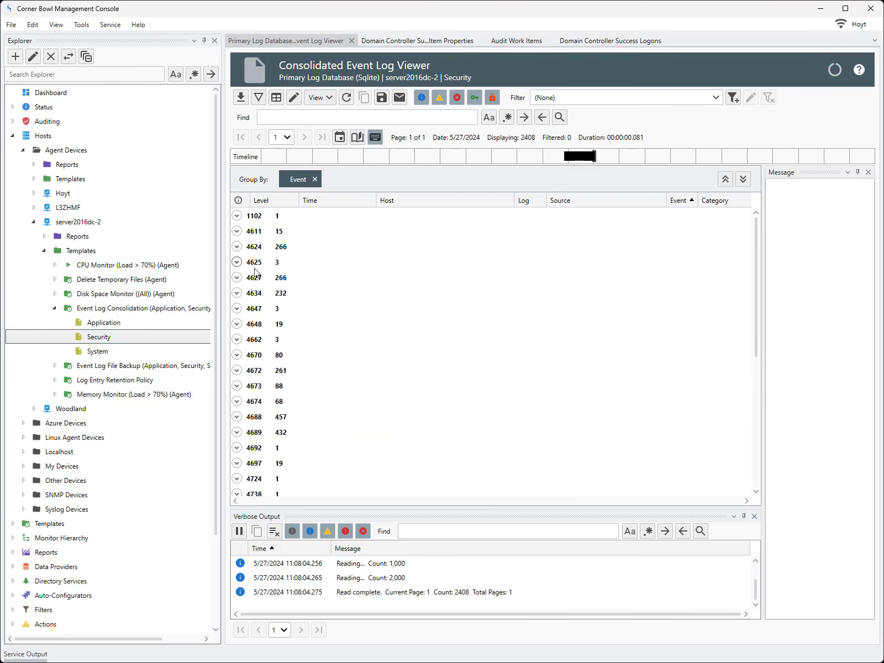
click(237, 246)
click(275, 263)
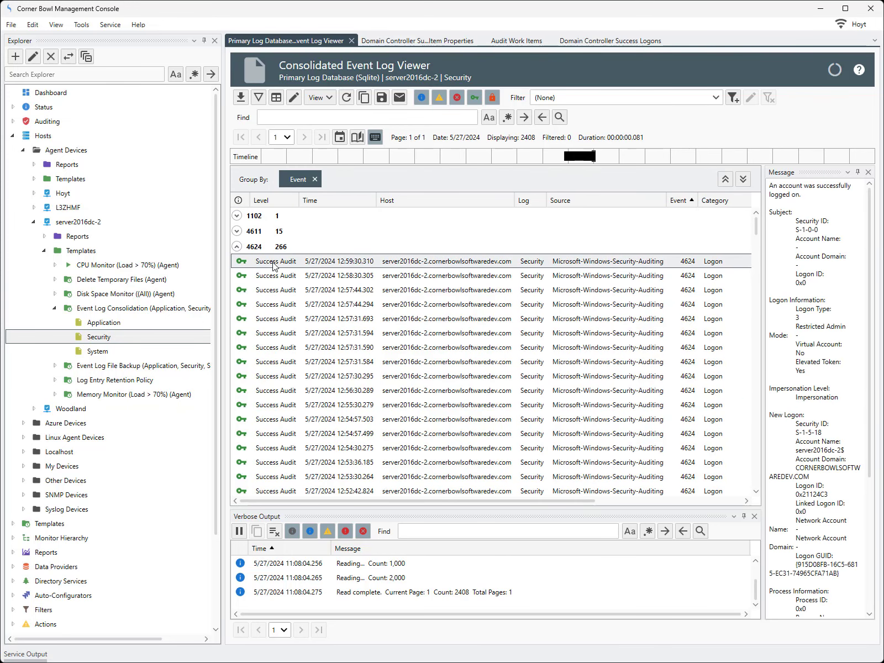
drag(763, 289, 634, 318)
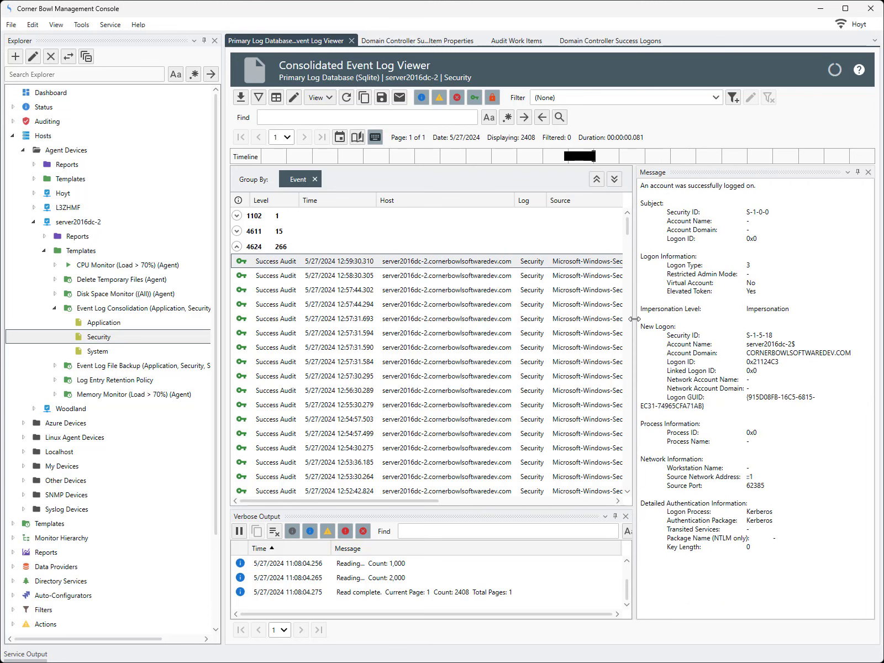
- Create a new Security event log report from the selected 4624 entry and name it "My Success Logon Report"
right_click(434, 269)
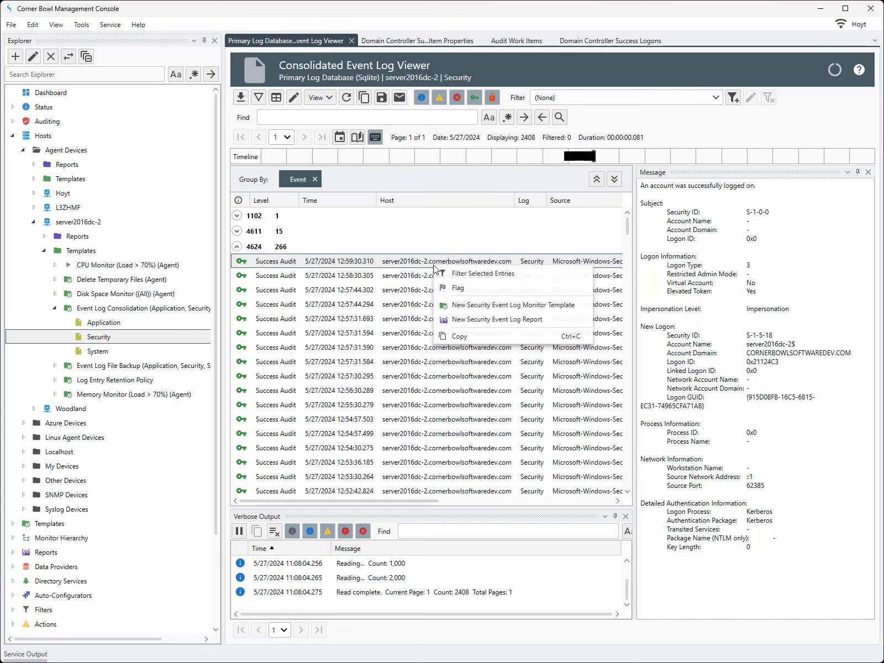
click(457, 319)
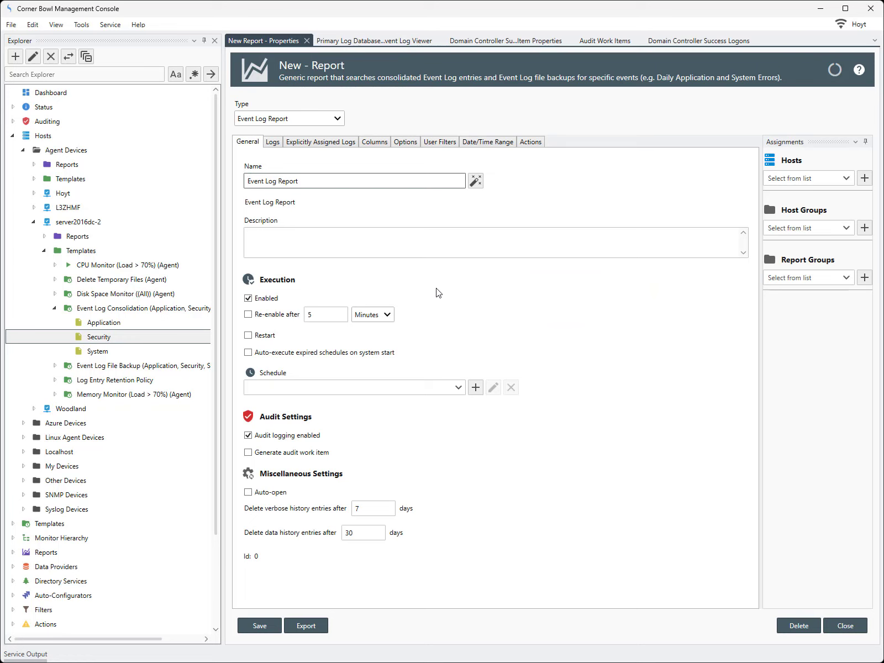
click(327, 182)
key(ctrl+a)
text(My Success Logon Report)
- Schedule the report with the fixed daily schedule "Every day at 06:00"
click(421, 388)
click(262, 419)
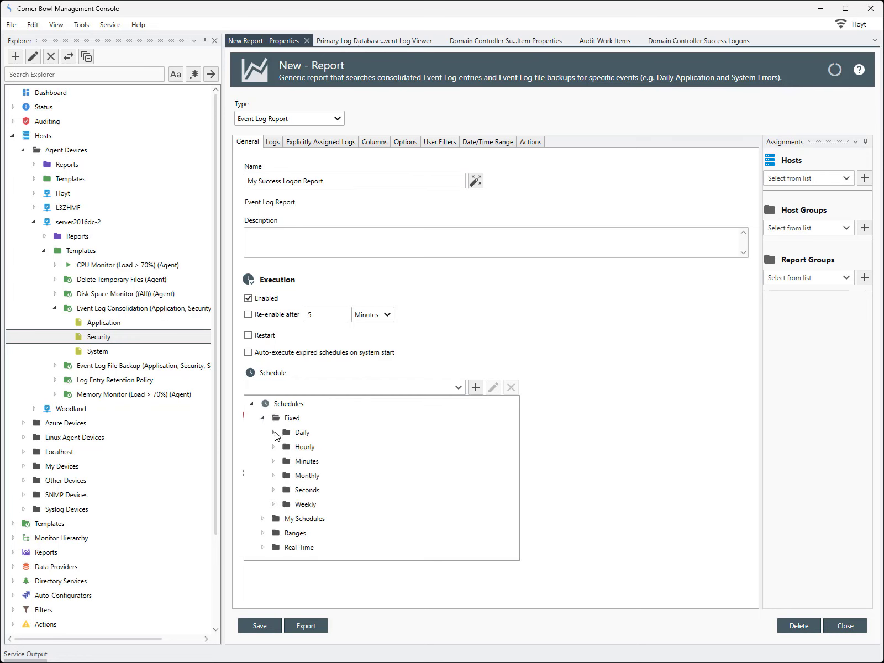
click(272, 431)
click(342, 534)
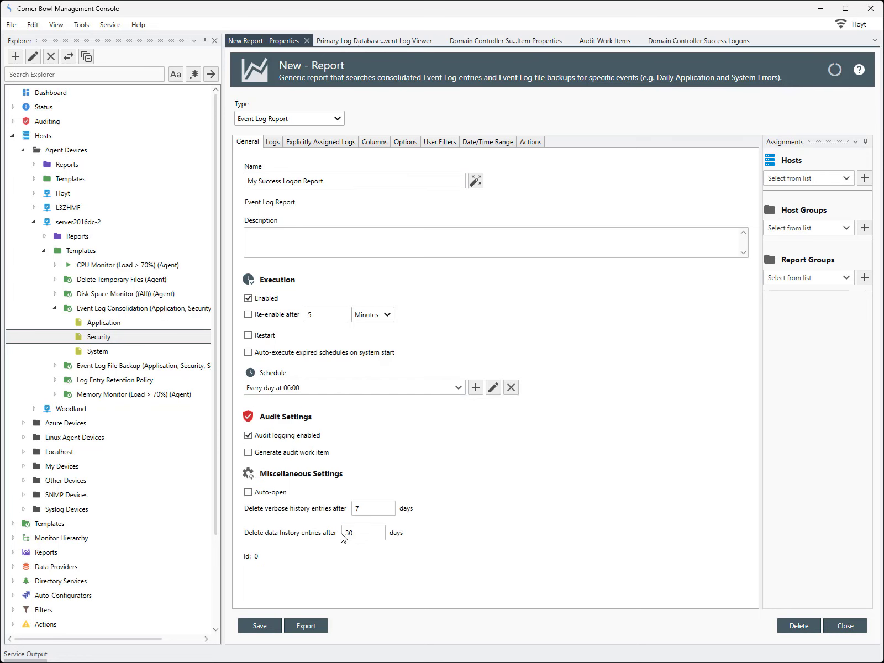
- Review the report's log selection and the regular expressions of its DESCRIPTION and SECURITY_ID columns
click(273, 143)
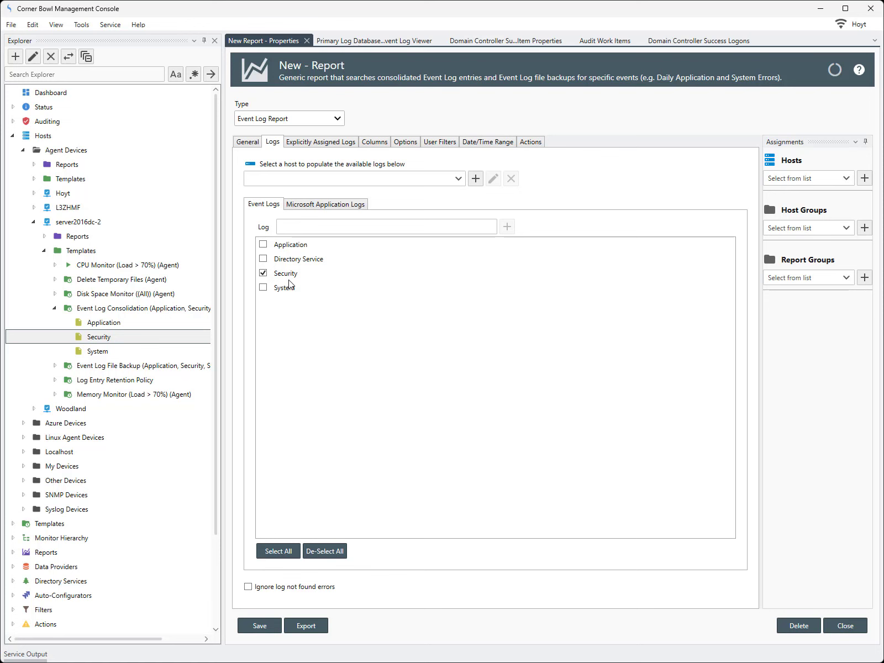
click(370, 144)
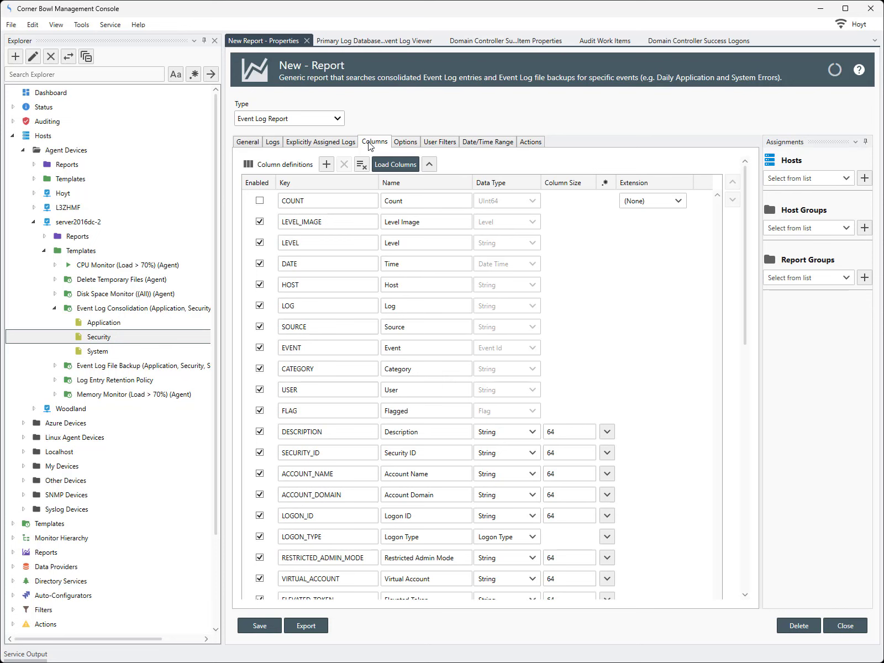
drag(749, 266, 758, 362)
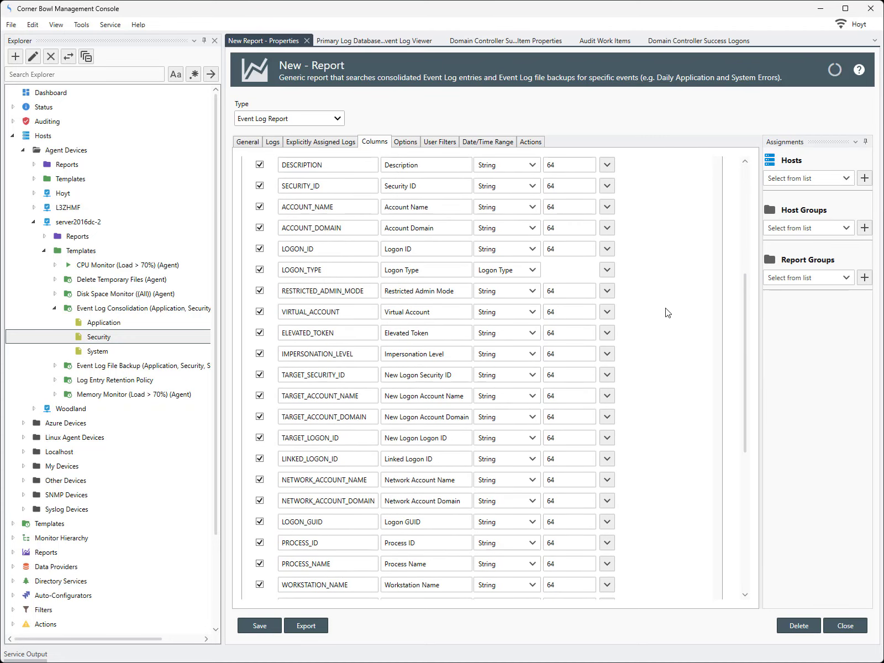
click(606, 166)
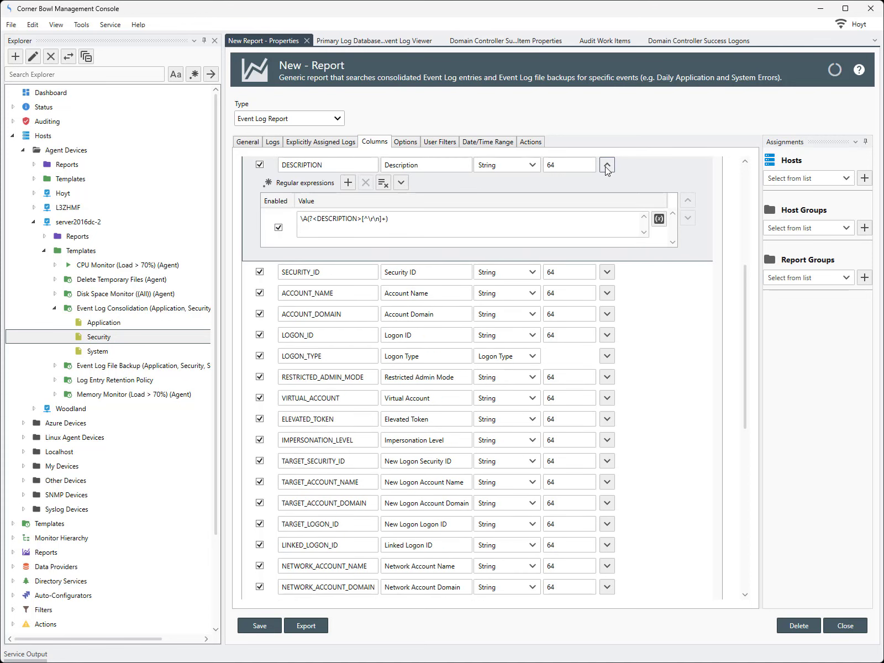
click(606, 166)
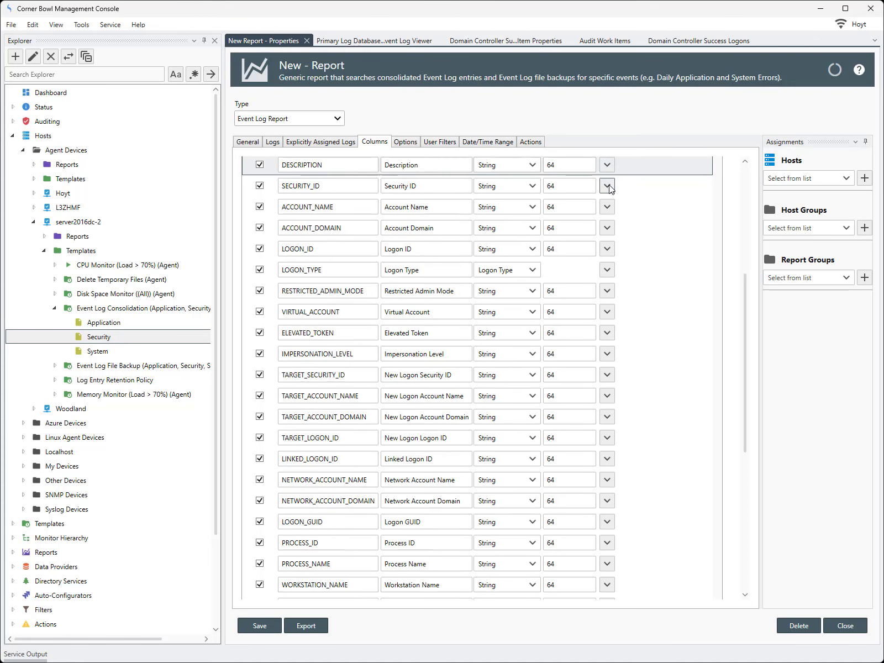
click(608, 187)
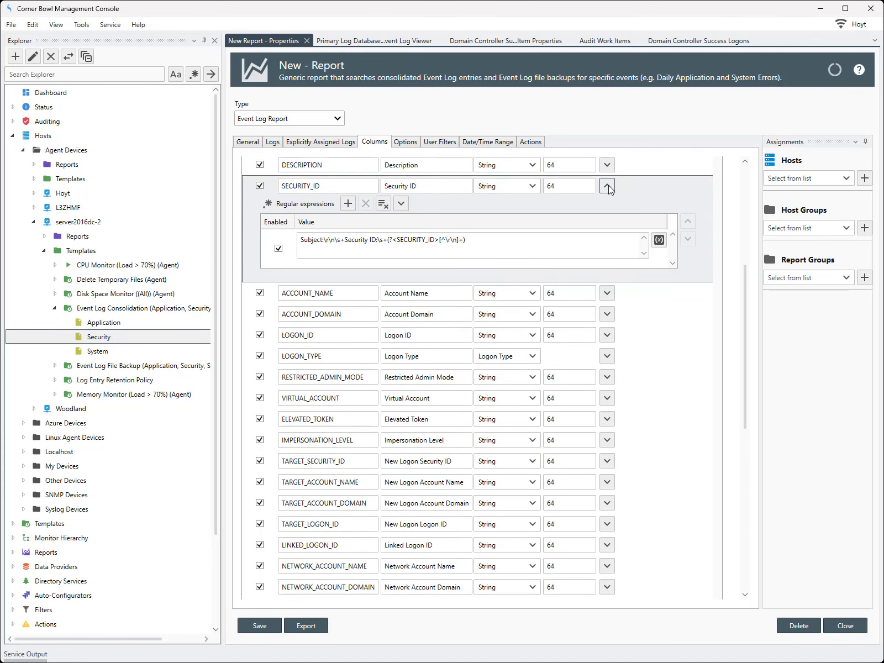
click(608, 187)
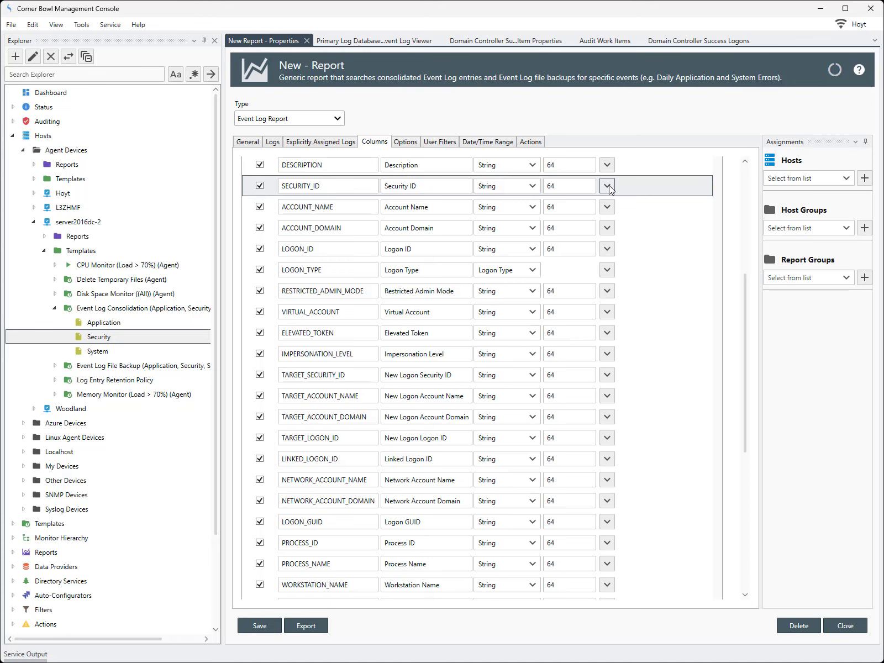
- Disable the report columns SECURITY_ID, LOGON_ID, TARGET_SECURITY_ID, TARGET_LOGON_ID, LINKED_LOGON_ID and PROCESS_ID
click(260, 186)
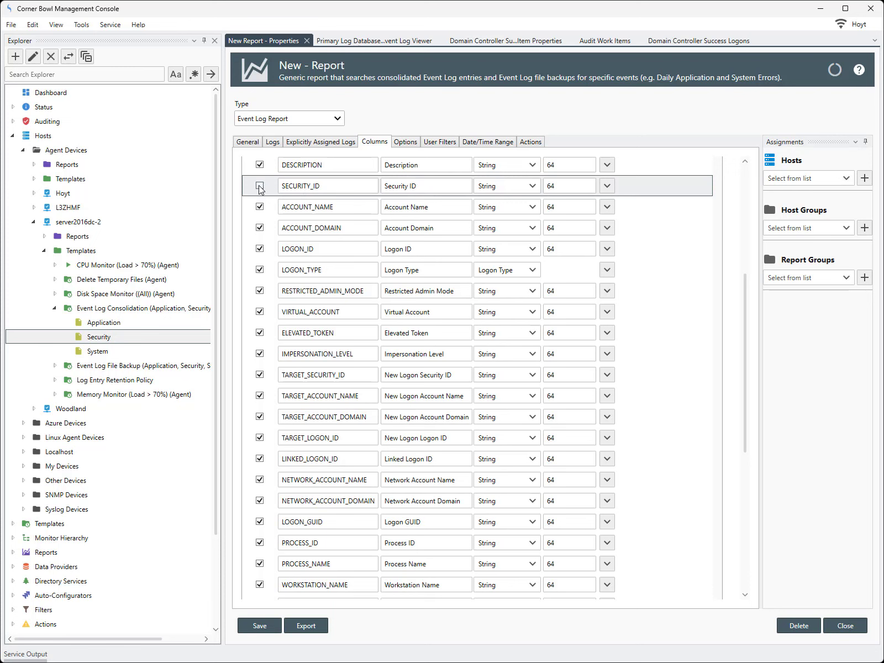
click(259, 248)
click(260, 374)
click(259, 438)
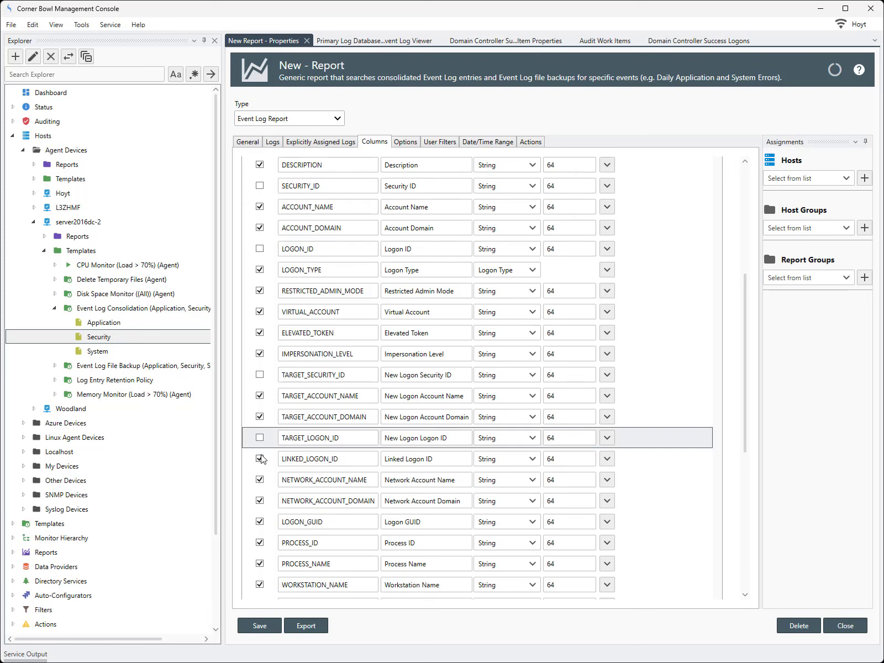
click(260, 458)
click(259, 542)
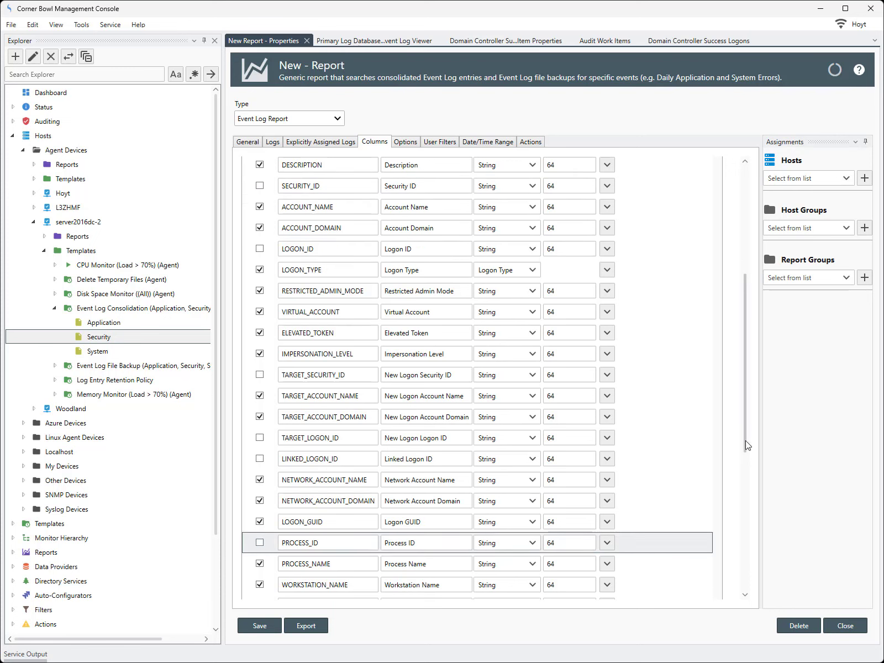
scroll(743, 442, down, 6)
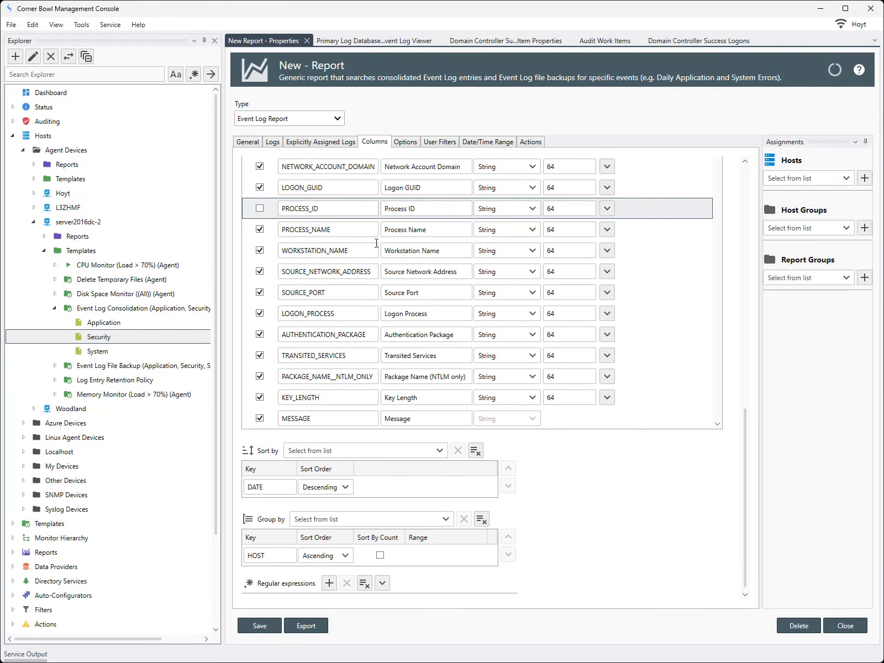
- Restrict the report's query to Event ID 4624
click(401, 143)
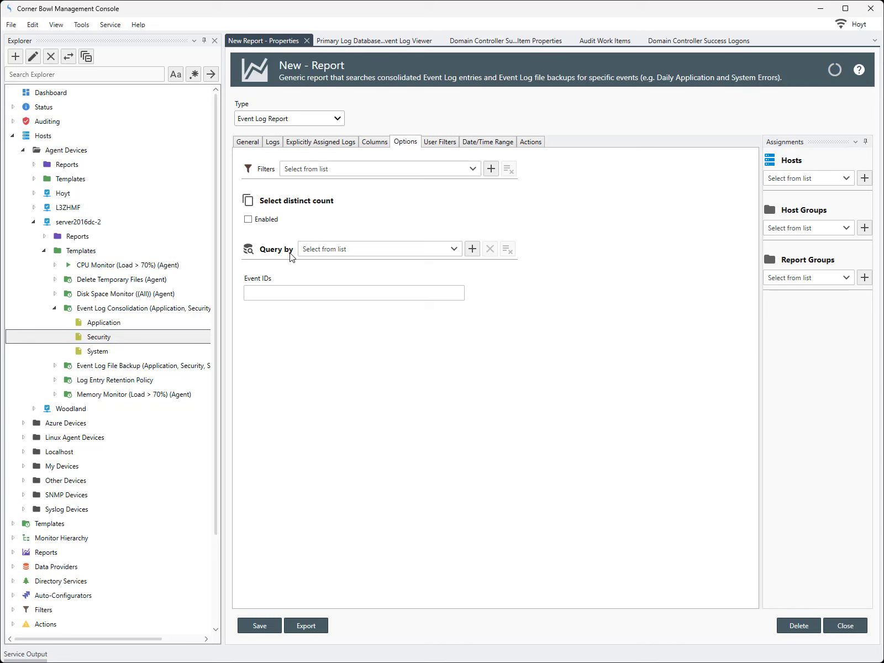
click(289, 290)
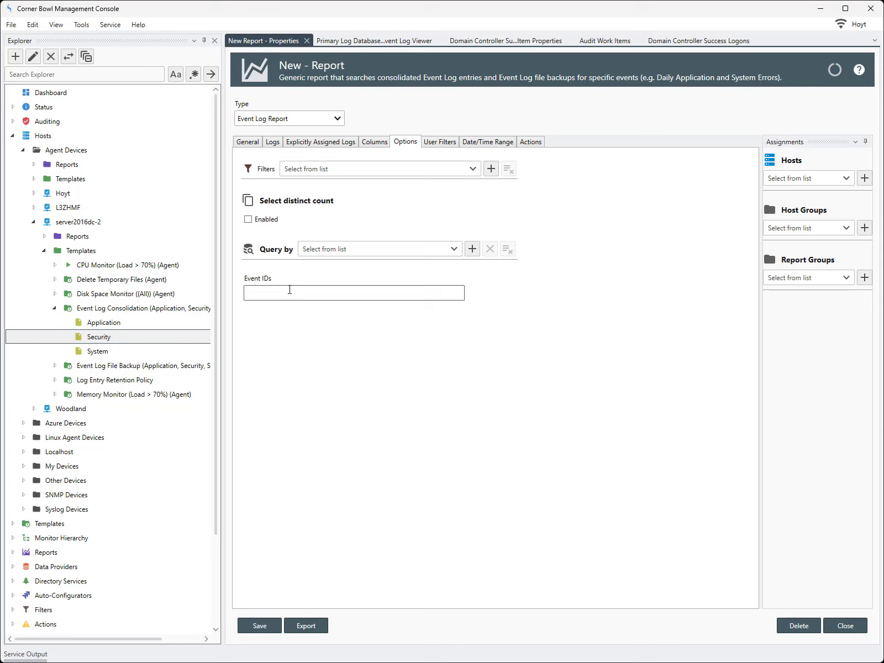
text(4624)
- Assign the report to the host server2016dc-2 from Agent Devices and widen the Assignments pane
click(809, 178)
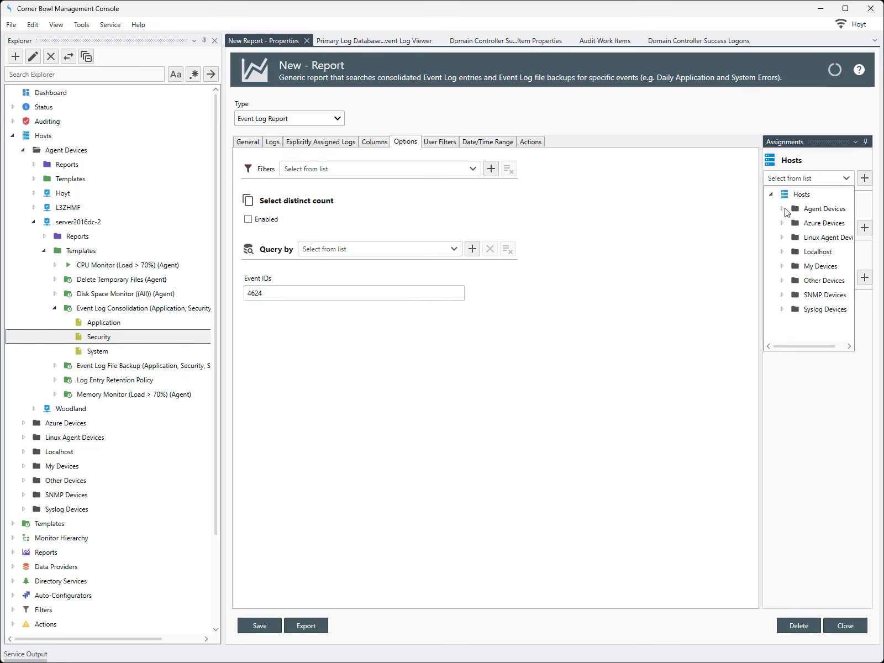
click(784, 209)
click(821, 252)
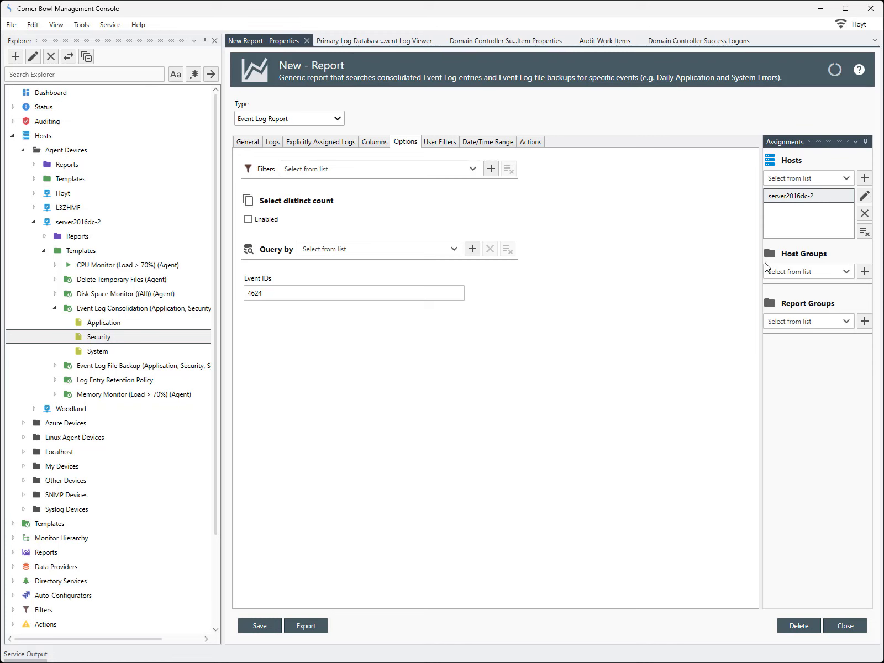
drag(761, 269, 711, 277)
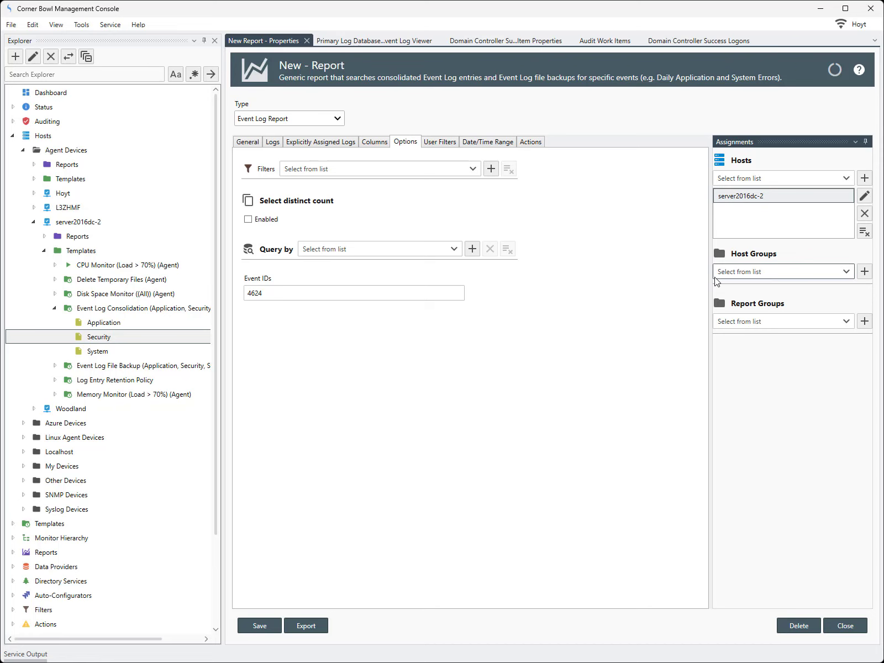
- Save the report without any user or group filters and view its results
click(450, 144)
click(460, 301)
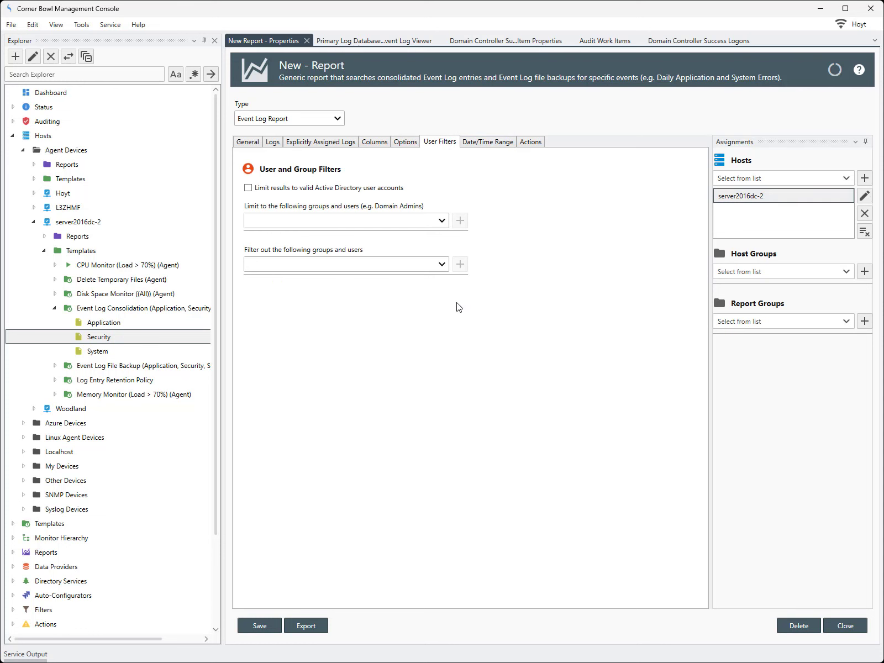
click(277, 626)
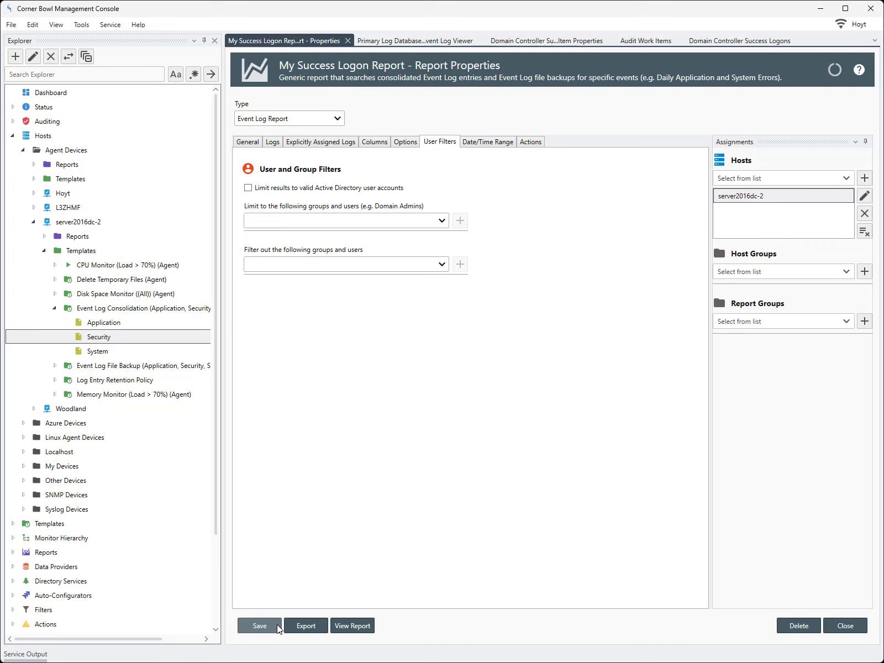
click(341, 626)
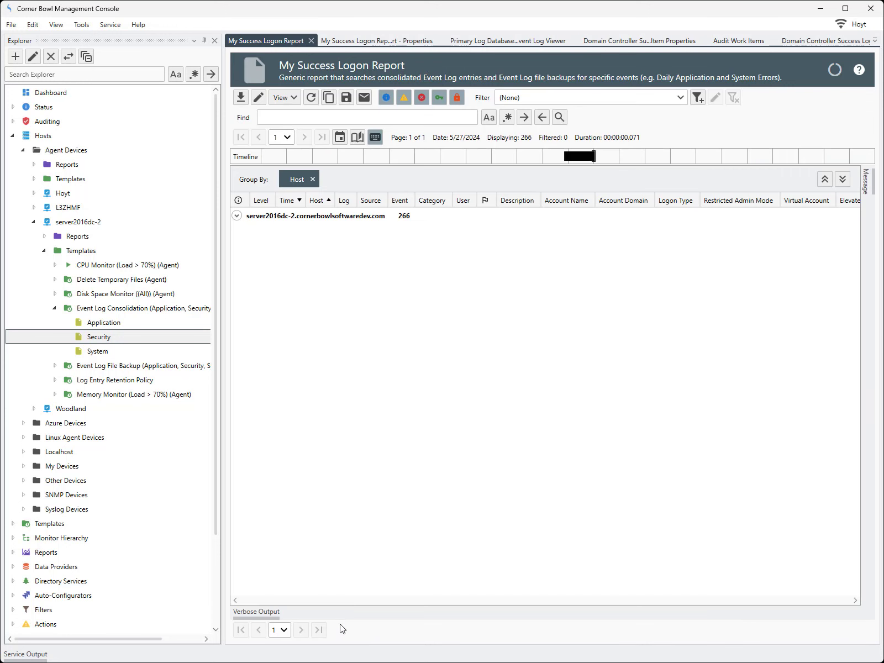
- Remove the Host grouping from the report and make room for a pinned, widened Message pane by hiding the explorer
click(312, 179)
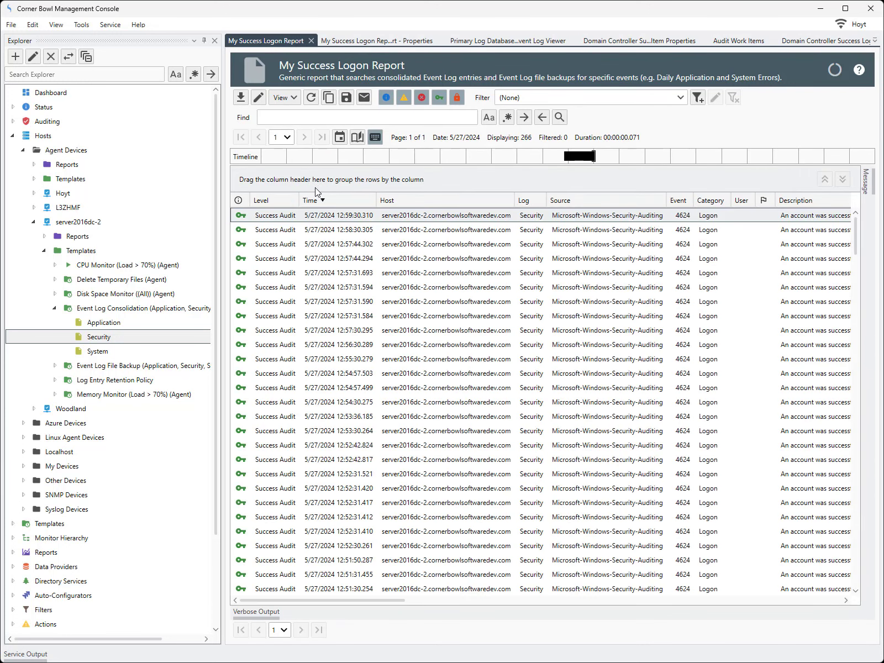
click(204, 41)
click(866, 182)
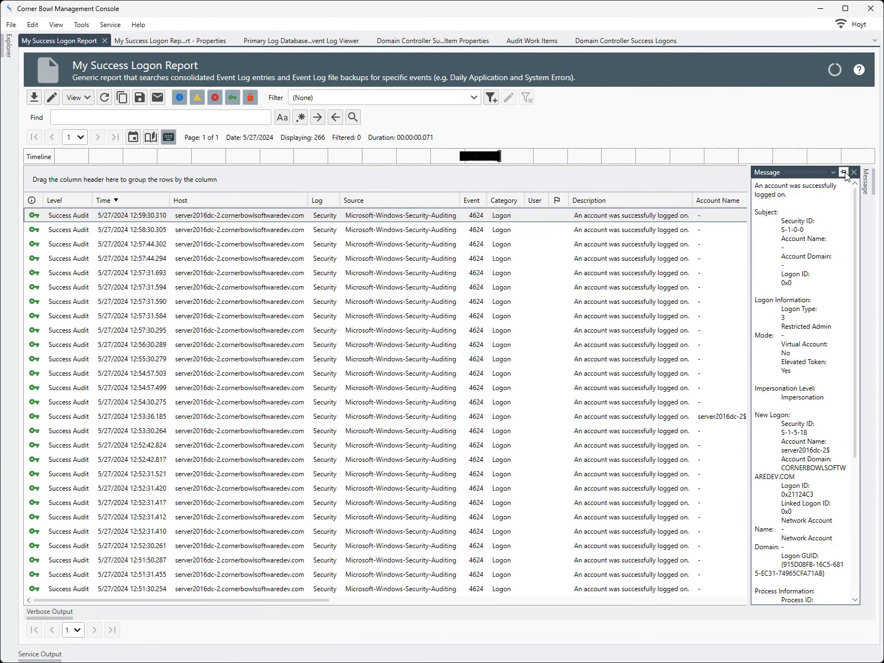
click(846, 173)
drag(765, 240, 663, 272)
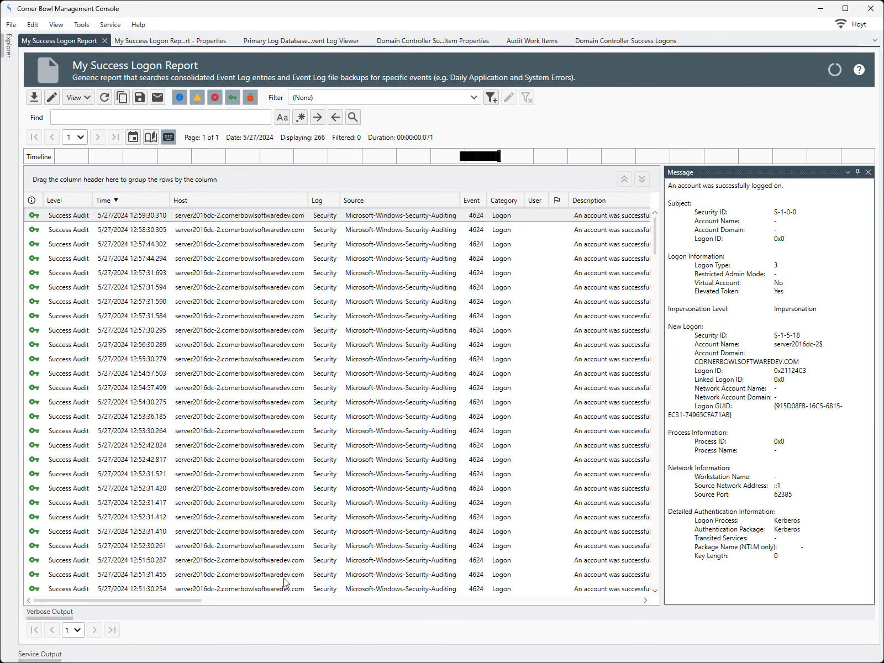
- Group the report entries by New Logon Account Name and show only the SYSTEM group's entries expanded
drag(197, 600, 373, 613)
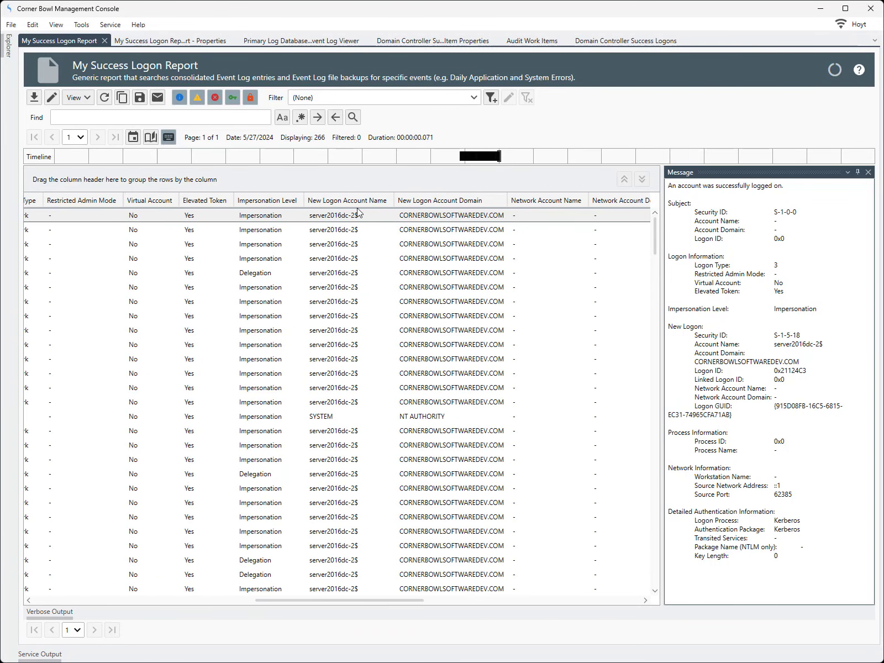
drag(359, 206, 307, 178)
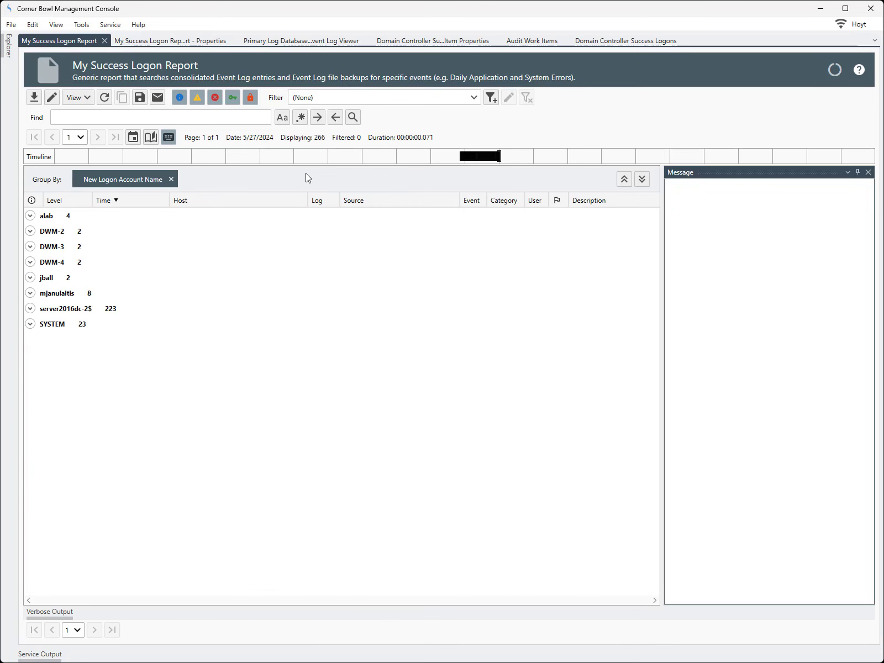
click(30, 308)
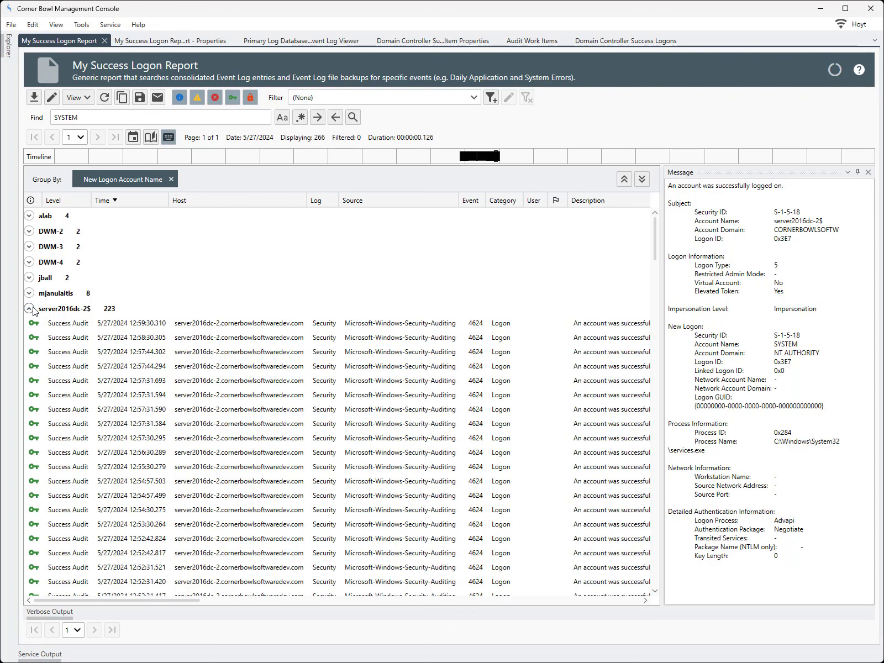
click(29, 308)
click(30, 326)
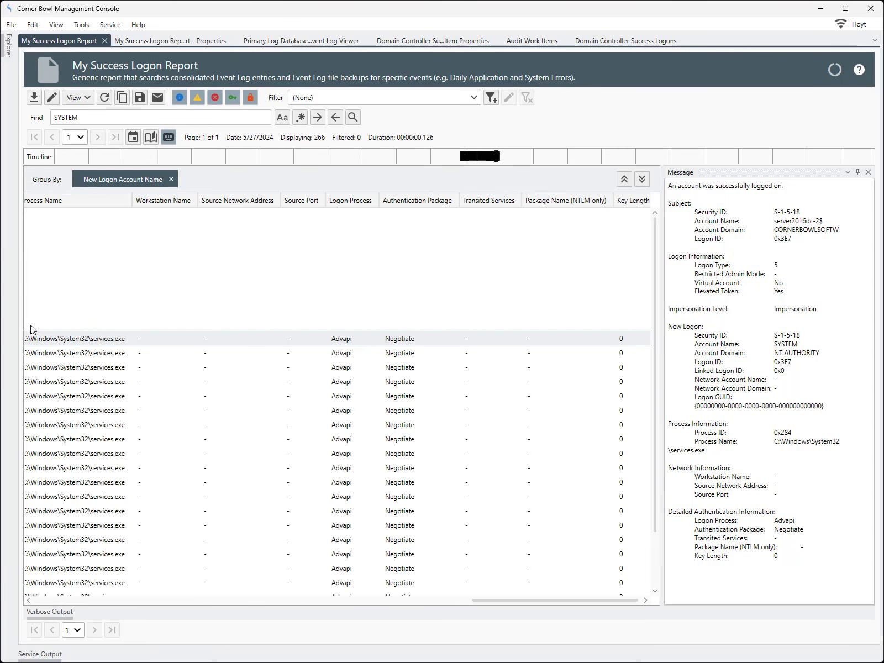
click(69, 600)
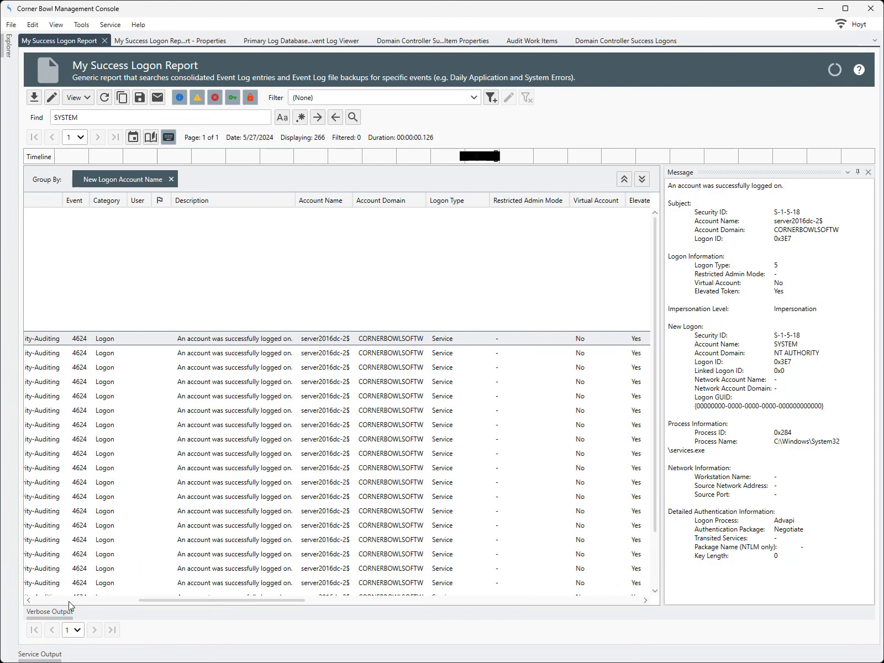
click(69, 601)
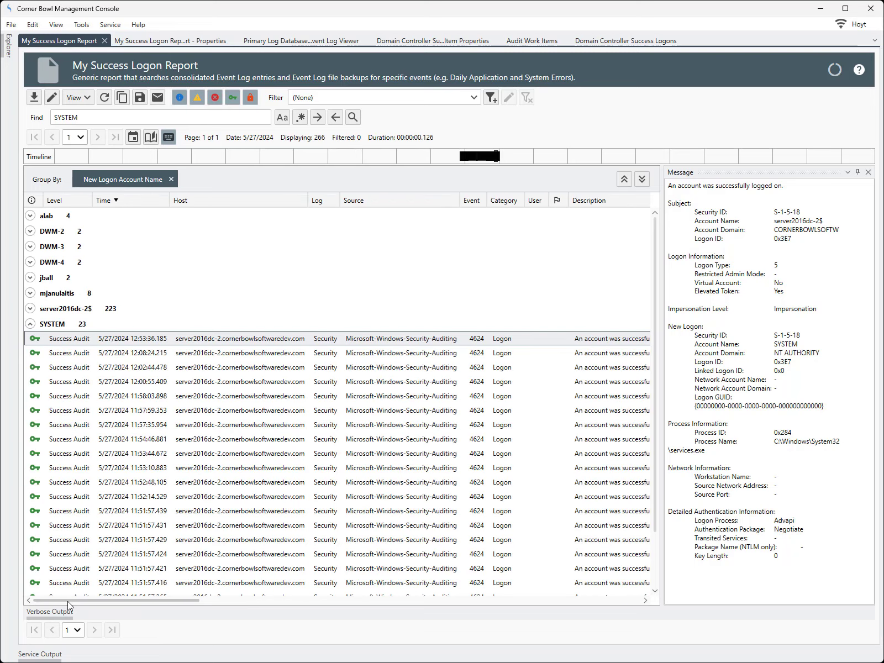
- Create a new complex Exclude filter named Success Logons from the selected SYSTEM entry, without including the message
right_click(59, 346)
click(74, 357)
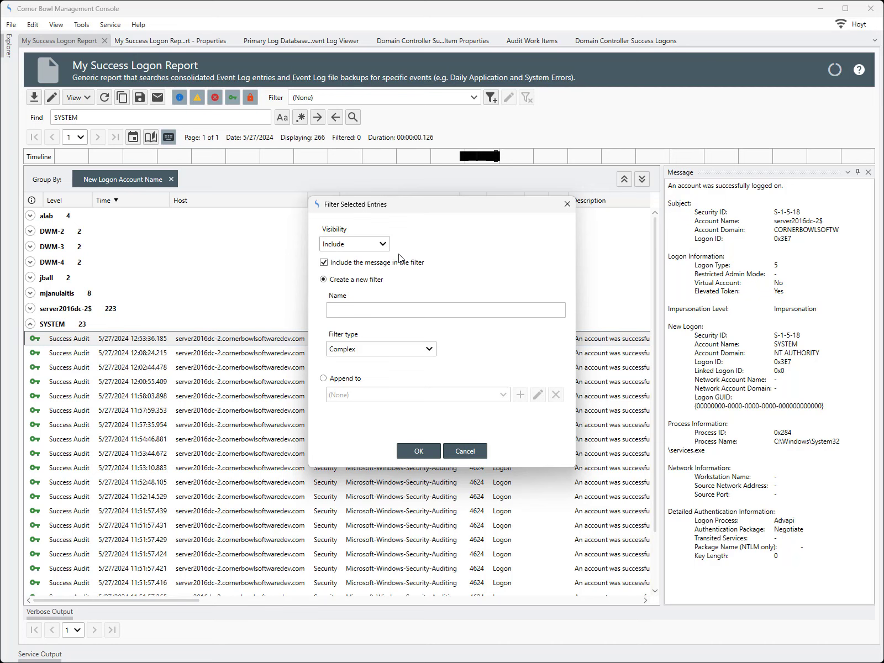
click(387, 246)
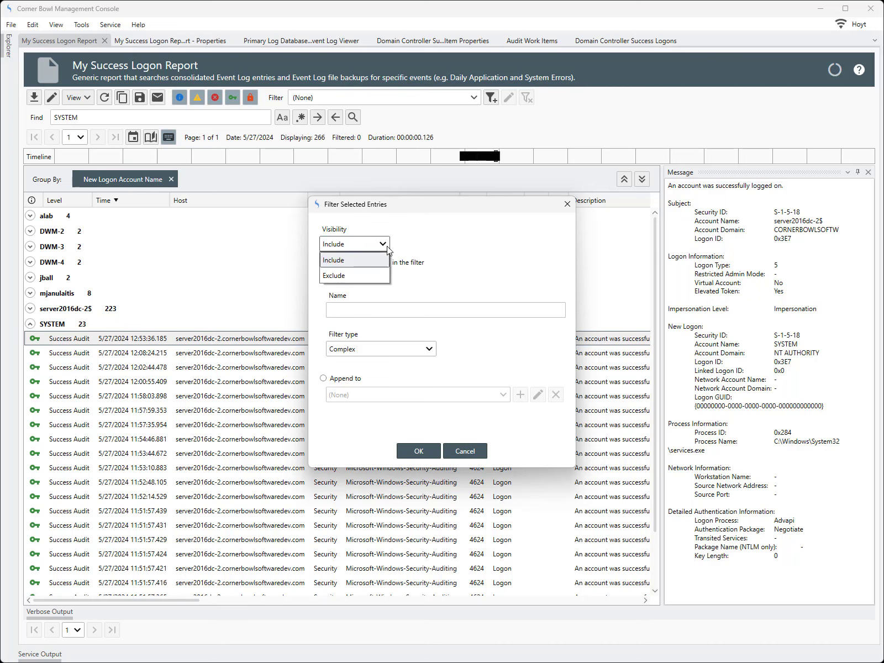
click(380, 276)
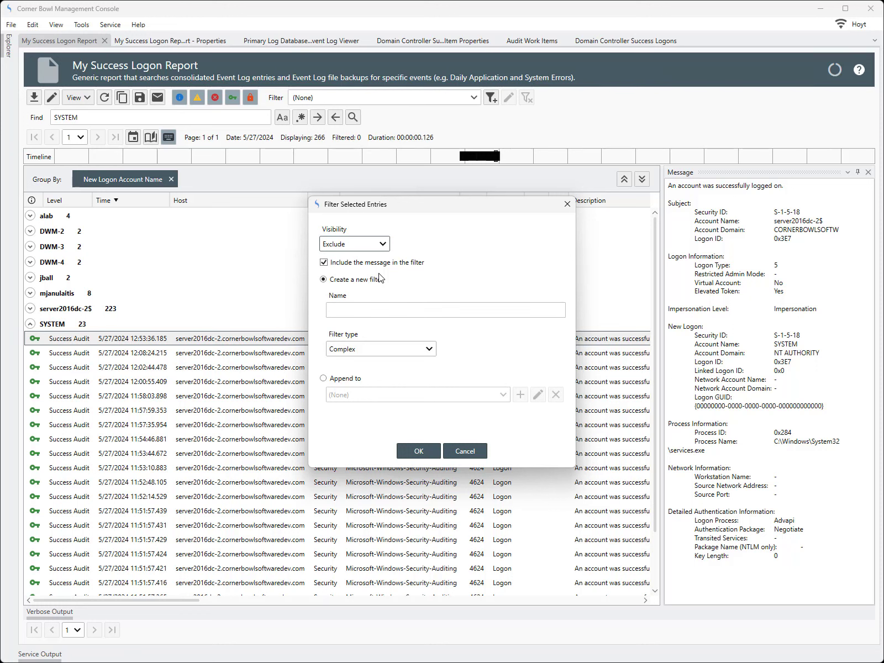
click(371, 265)
click(375, 309)
text(Success L)
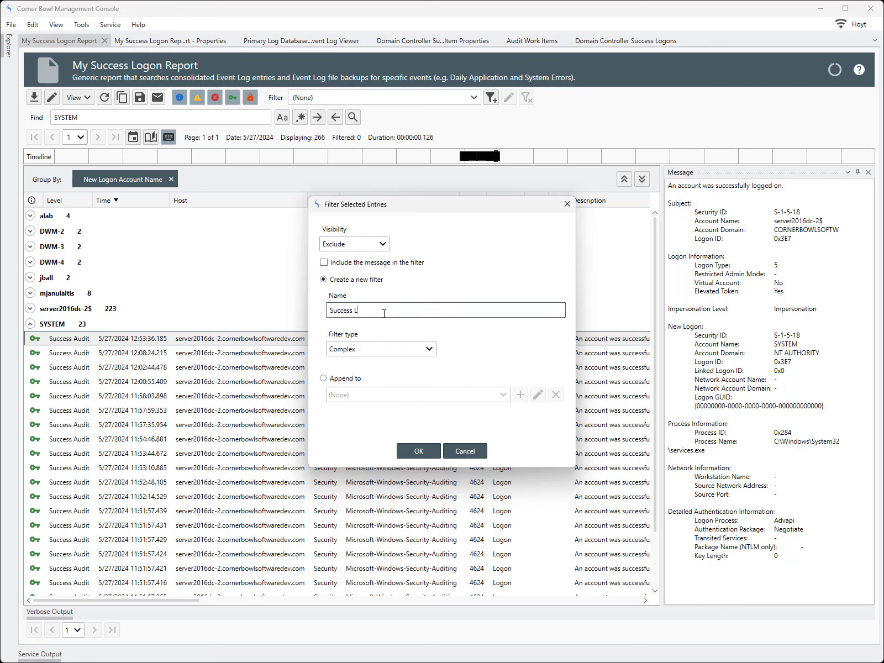
text(ogons)
click(417, 451)
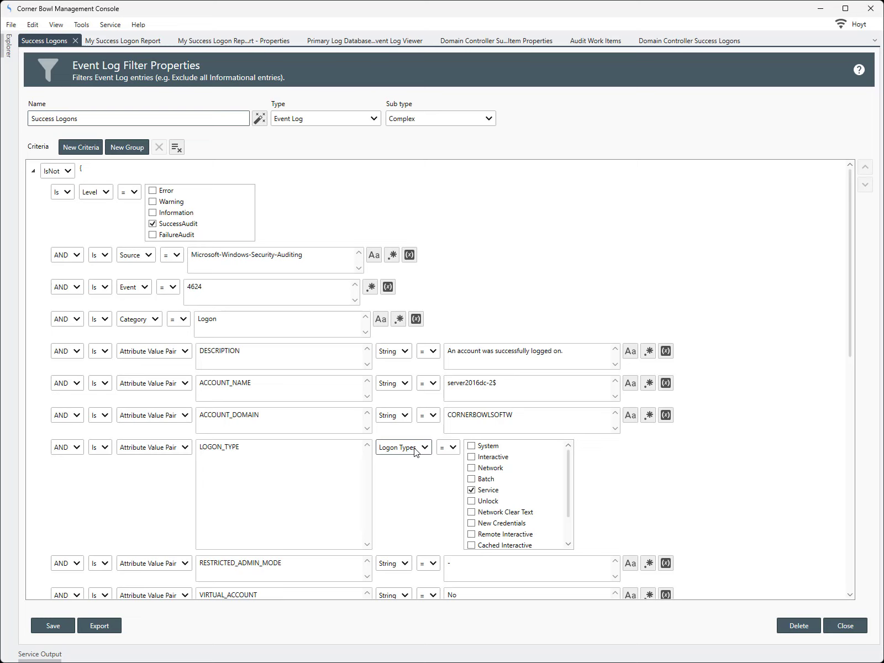
- Delete the filter criteria that precede TARGET_ACCOUNT_NAME, from Level through IMPERSONATION_LEVEL
click(266, 231)
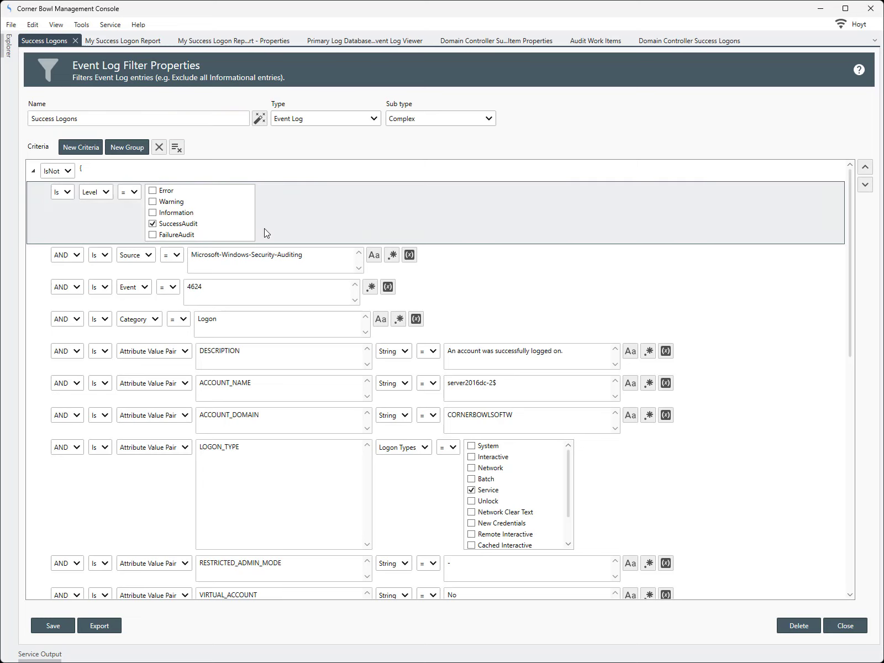
key(Delete)
key(Delete)
key(Delete)
key(Delete)
key(Delete)
key(Delete)
key(Delete)
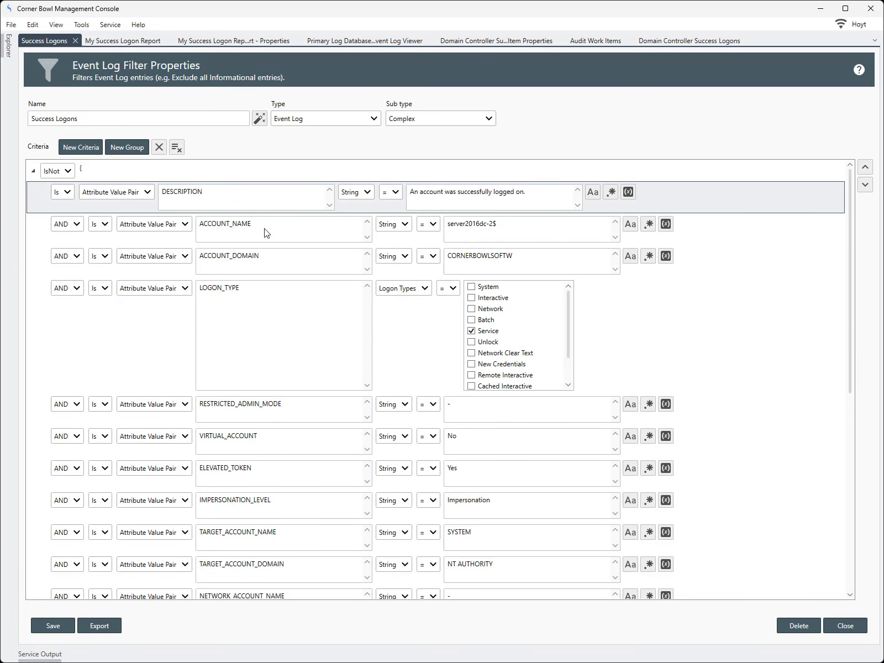
key(Delete)
key(Delete)
key(Delete)
key(Delete)
key(Delete)
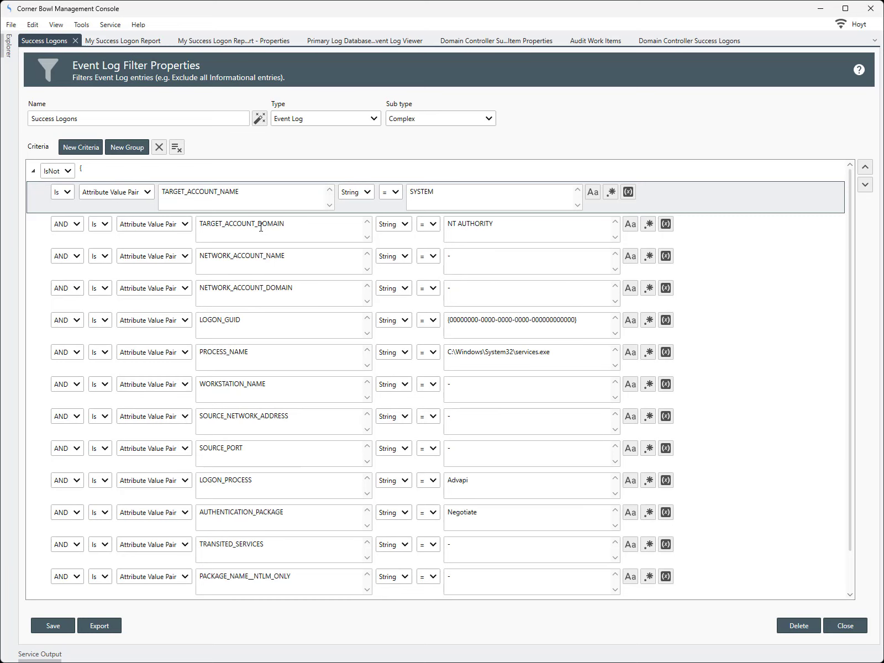
- Delete every criterion after TARGET_ACCOUNT_NAME = SYSTEM and refresh the report with the saved filter applied
click(34, 238)
key(Delete)
key(Delete)
key(Delete)
key(Delete)
key(Delete)
key(Delete)
key(Delete)
key(Delete)
key(Delete)
key(Delete)
key(Delete)
key(Delete)
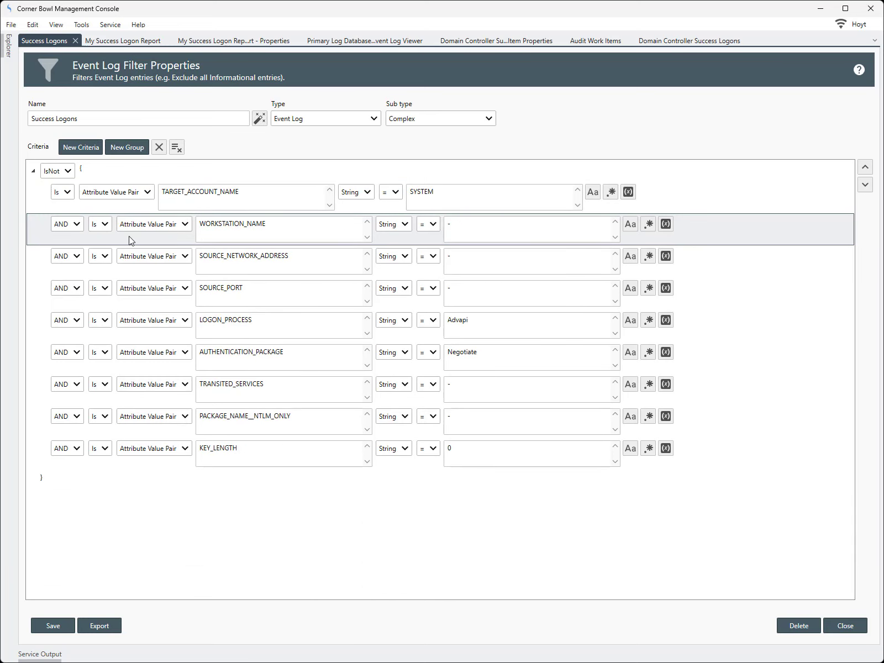
key(Delete)
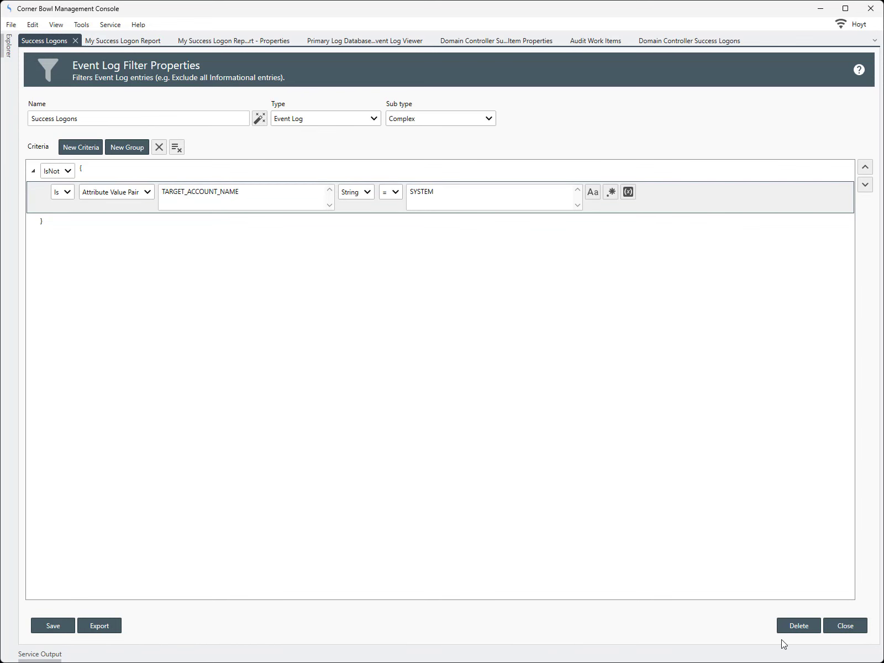
click(836, 635)
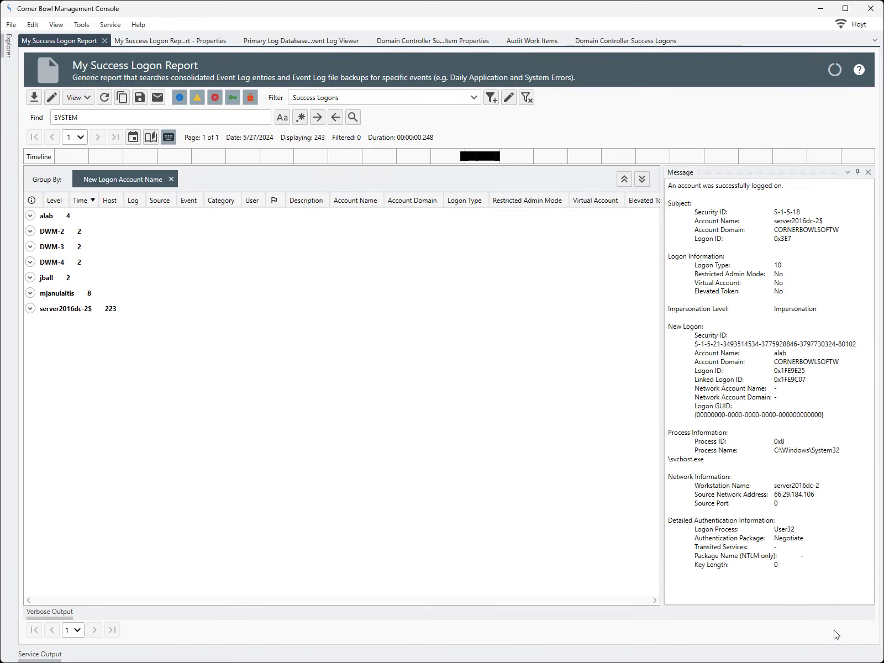
click(100, 102)
- Change the filter's TARGET_ACCOUNT_NAME value to the regular expression (DWM-|SYSTEM), save it and refresh the report
click(509, 99)
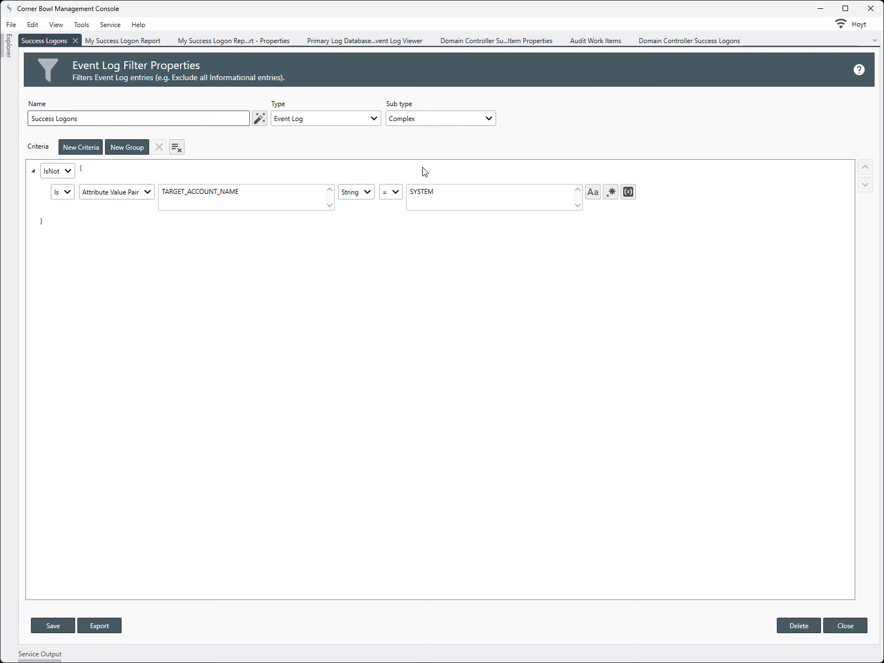
click(411, 193)
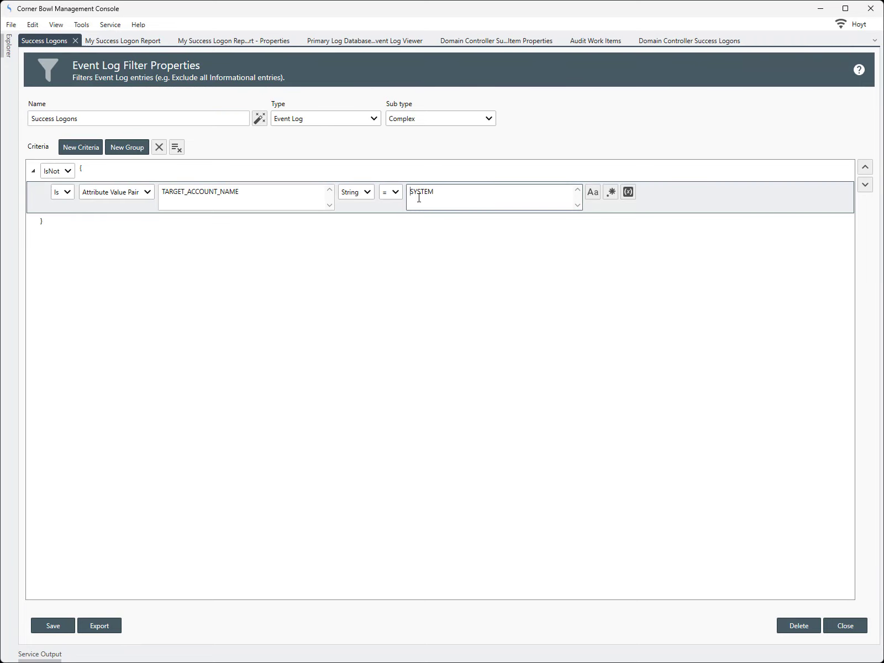
text((DWM-|SYSTEM))
click(626, 193)
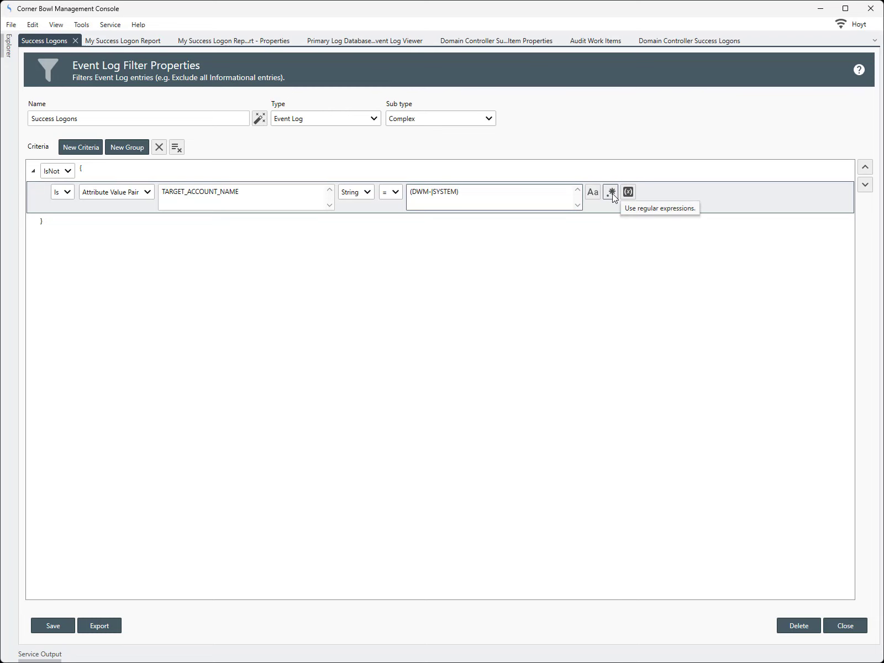
click(612, 193)
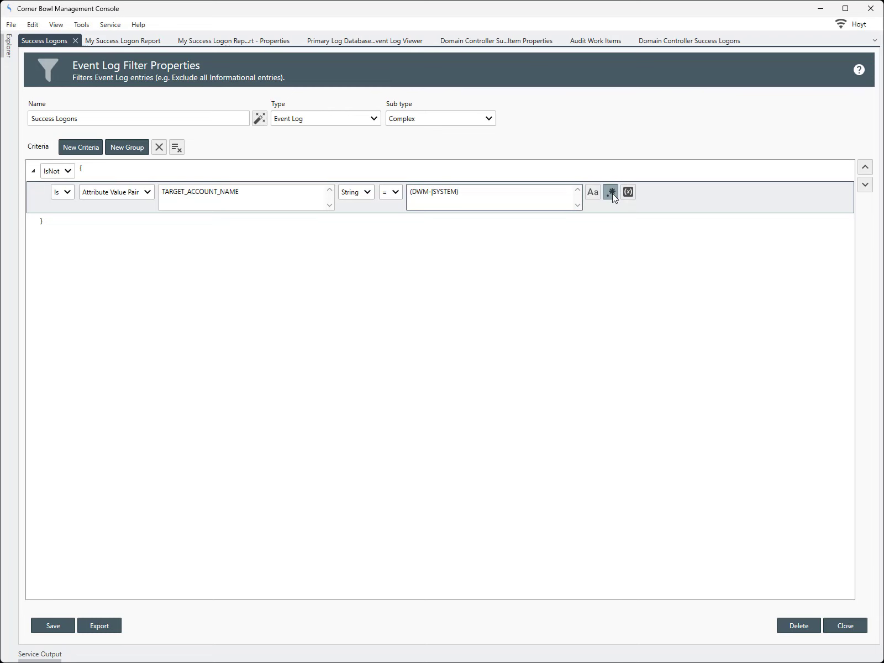
click(72, 626)
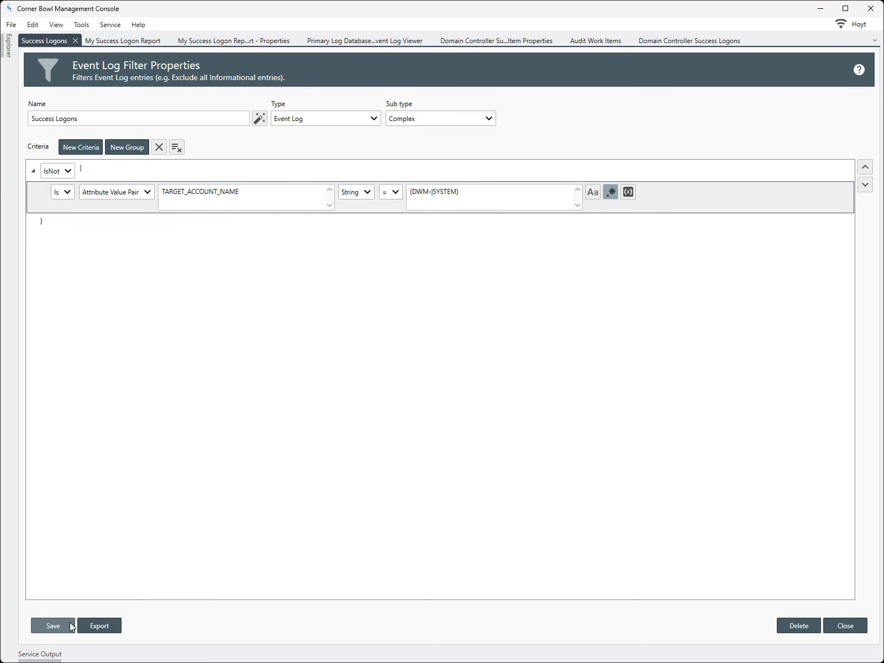
click(854, 626)
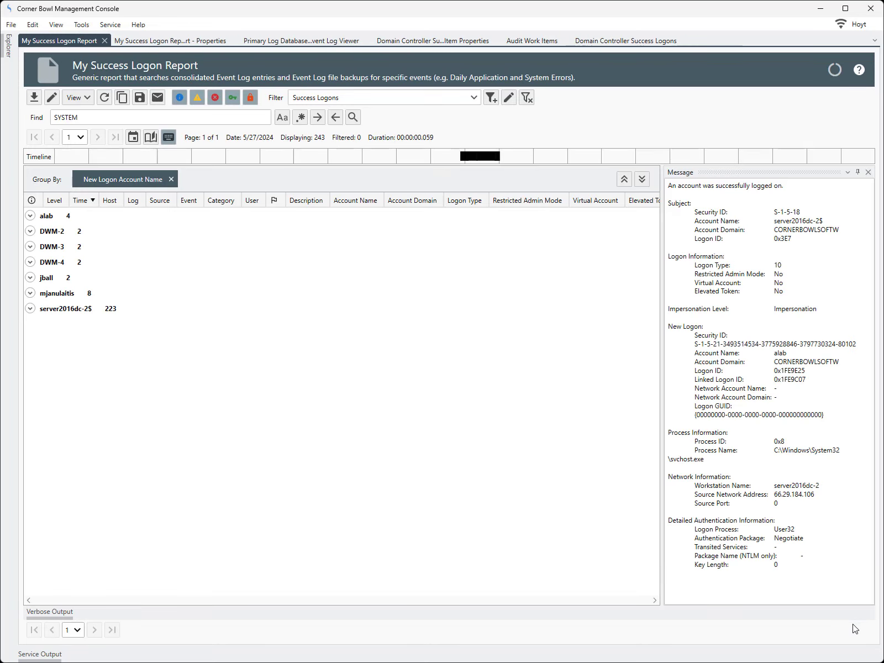
click(108, 100)
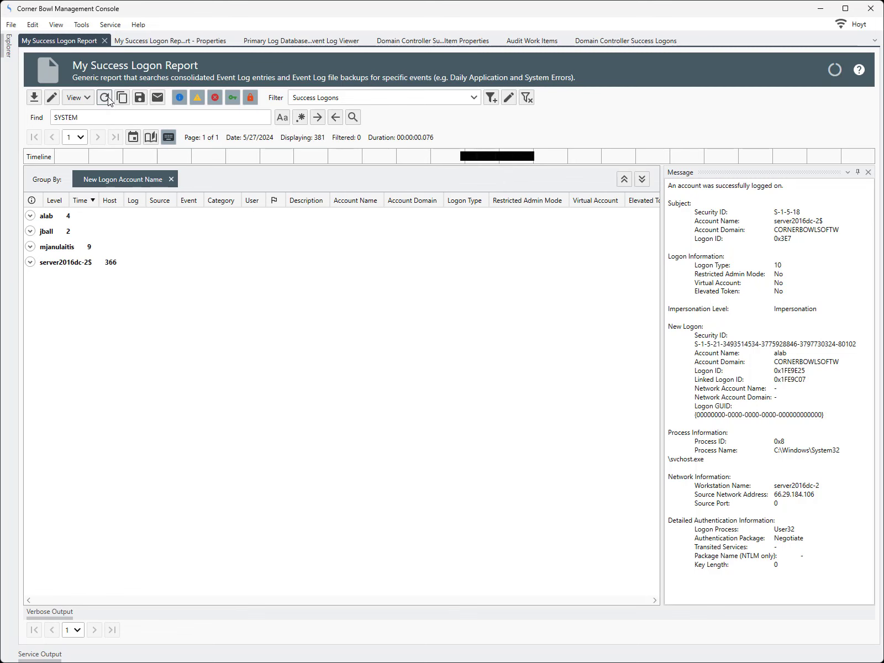
click(109, 100)
- Assign the My Success Logons filter in the report's options, save, and view the refreshed results with the view filter cleared
click(52, 98)
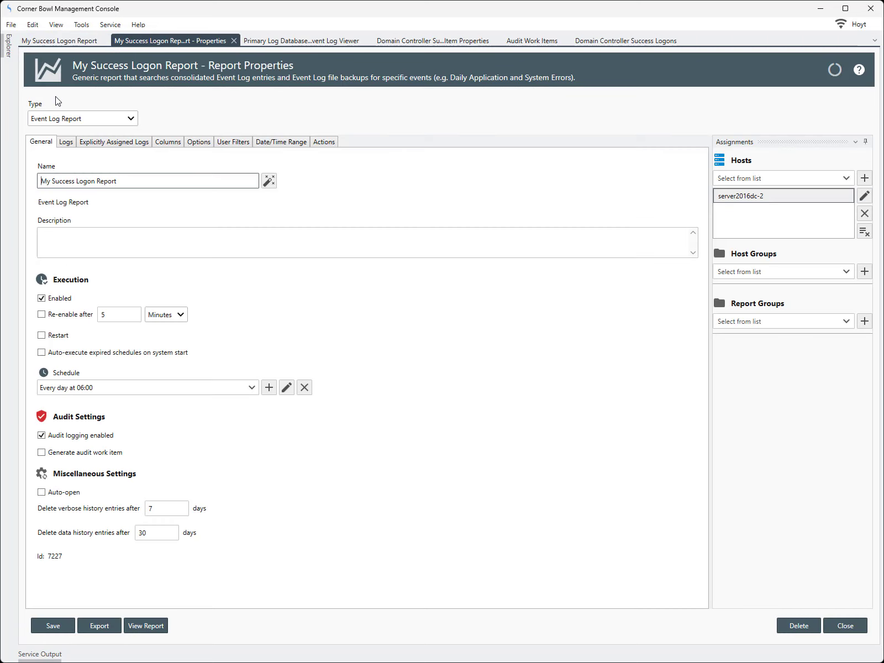
click(201, 143)
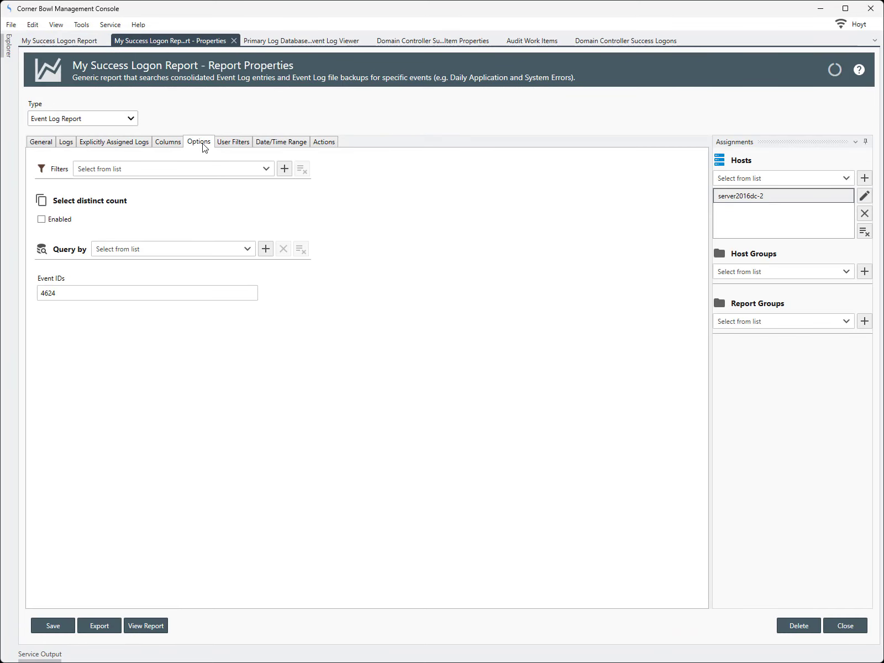
click(267, 169)
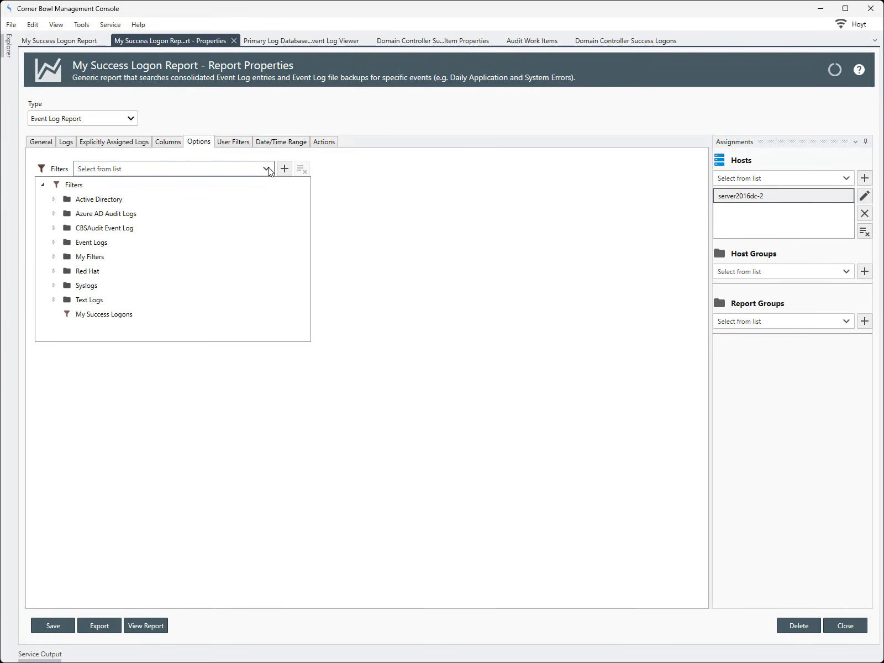
click(125, 315)
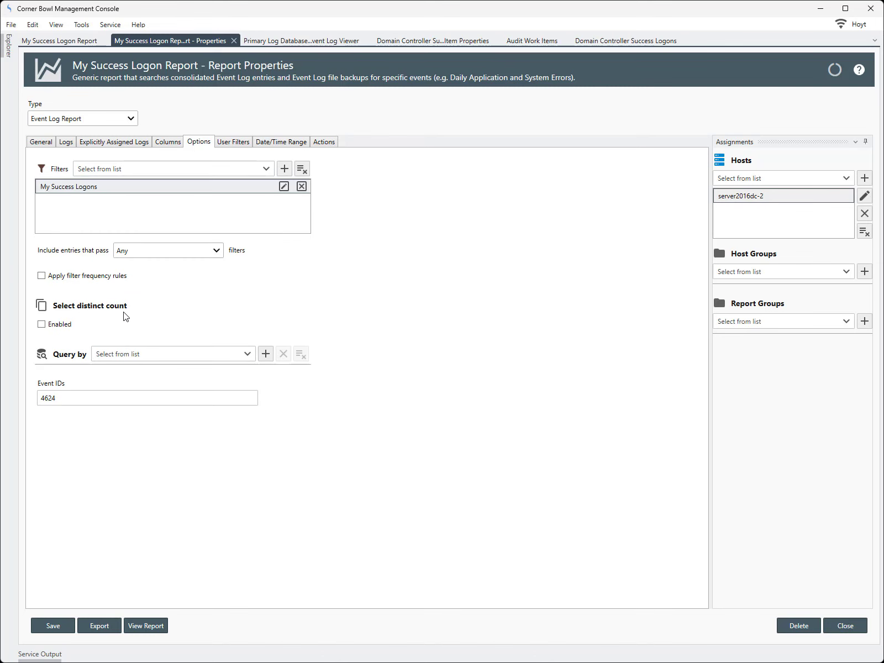
click(47, 633)
click(134, 626)
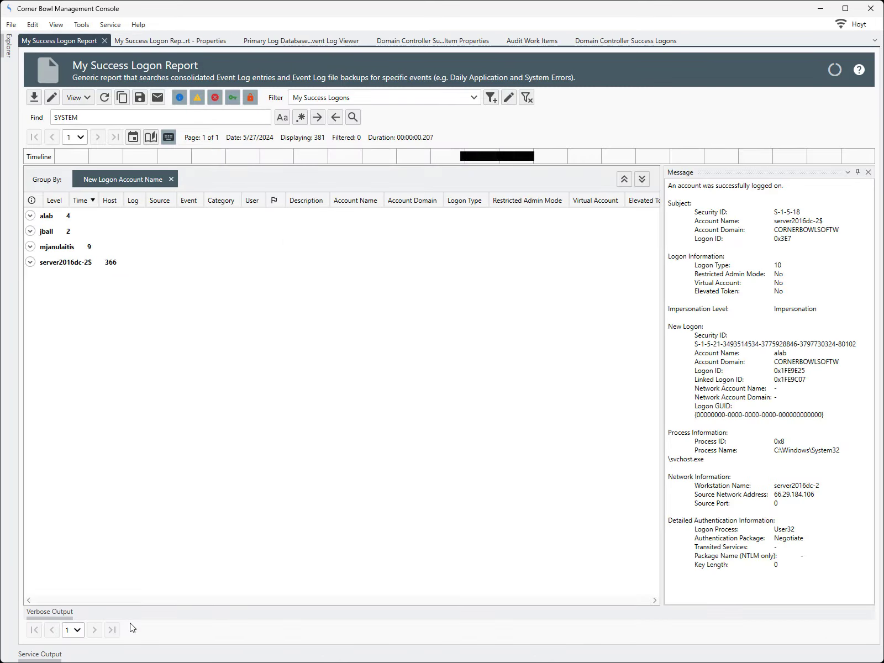
click(527, 97)
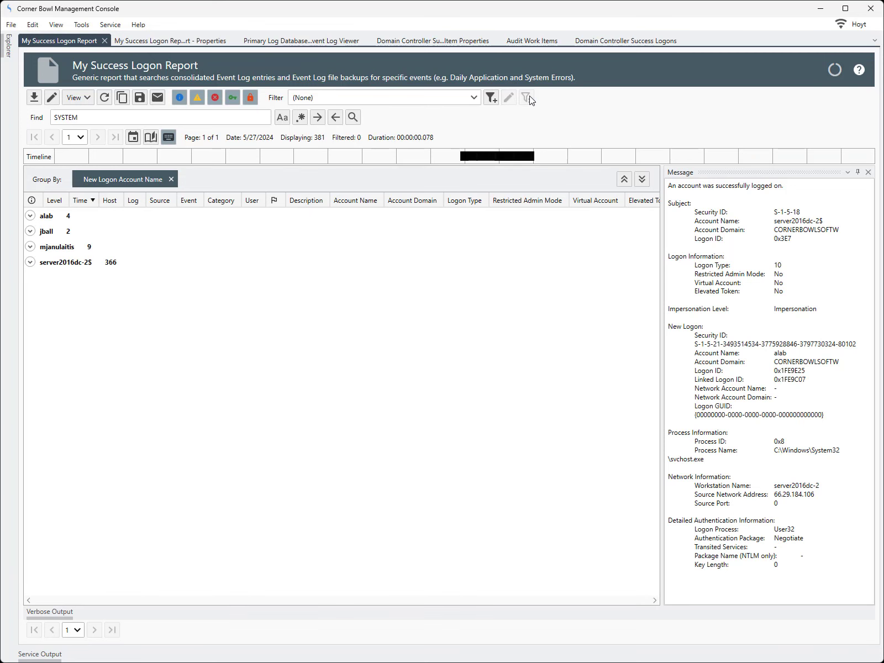
click(106, 101)
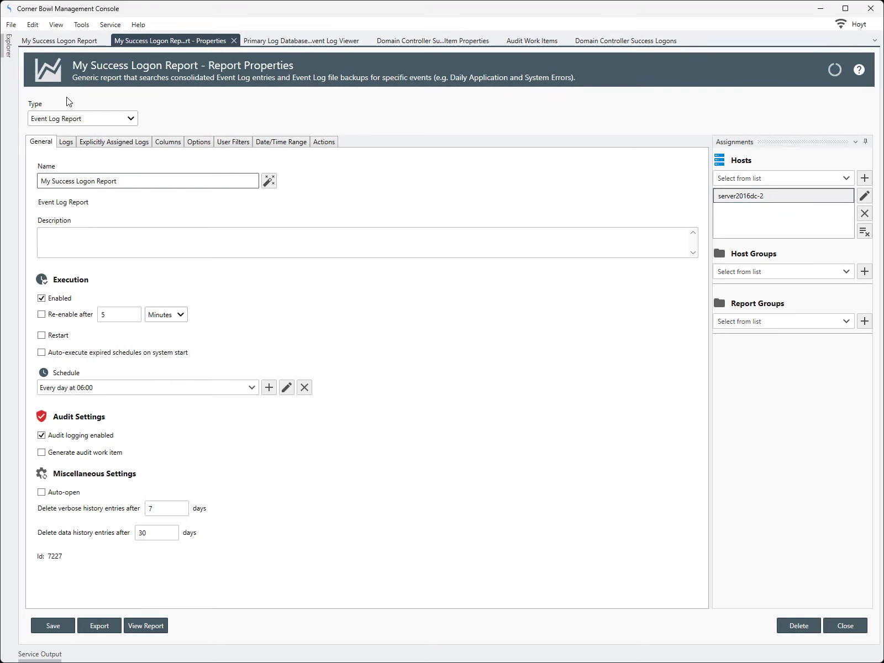
- Examine the report's user and group filter settings and the Security Reports types offered for new objects
click(223, 144)
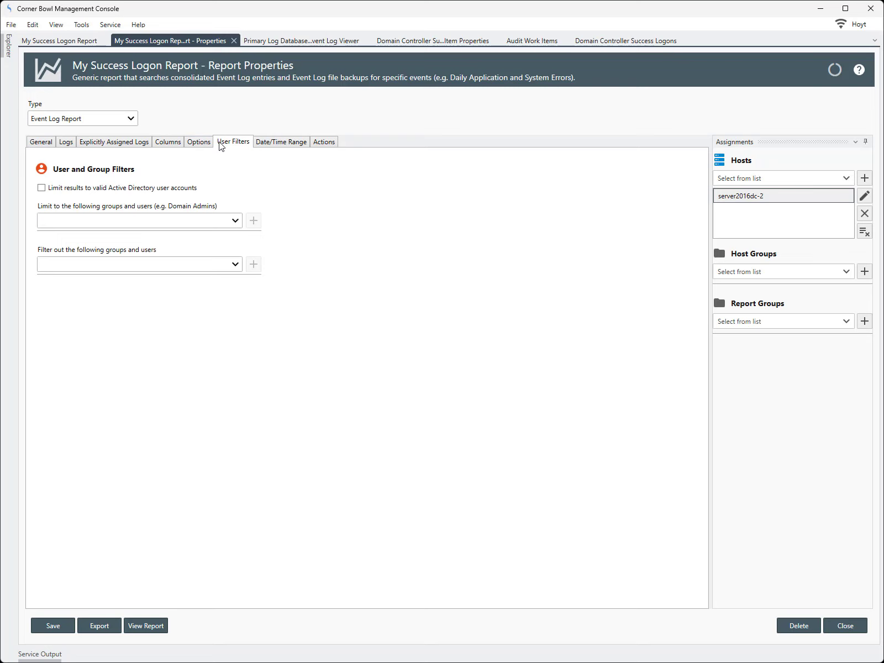
click(9, 27)
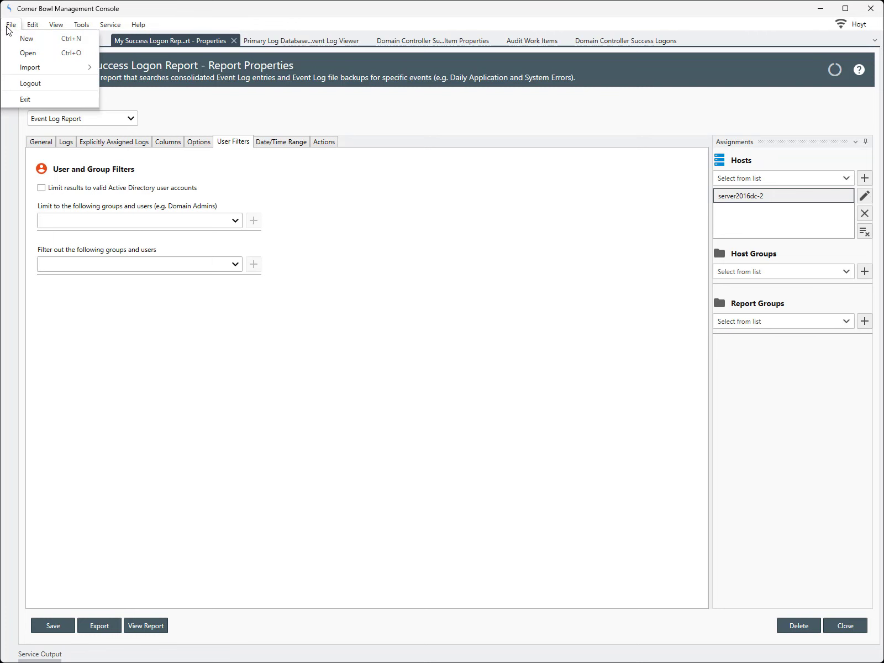
click(24, 39)
click(135, 208)
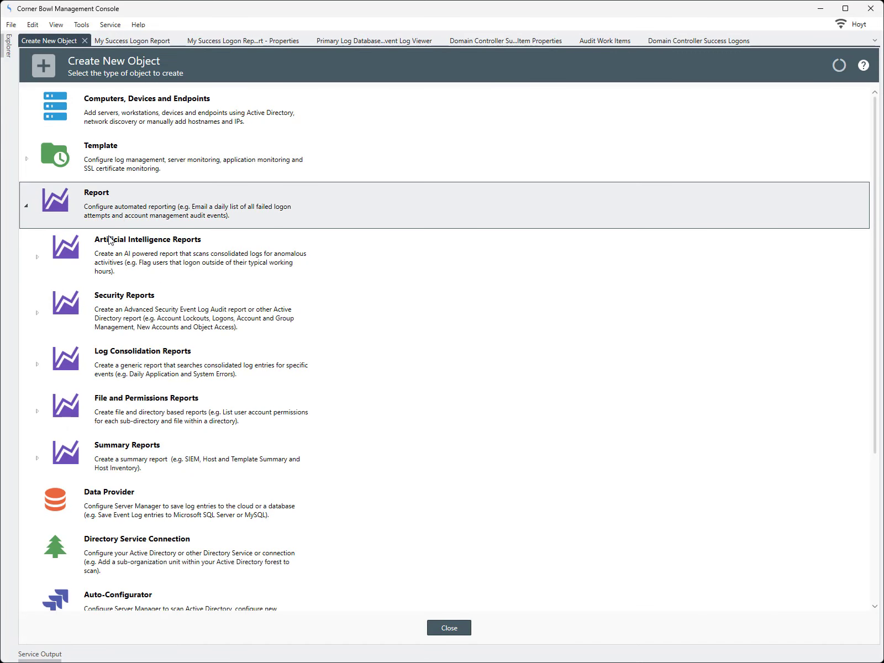
click(37, 313)
scroll(196, 345, down, 3)
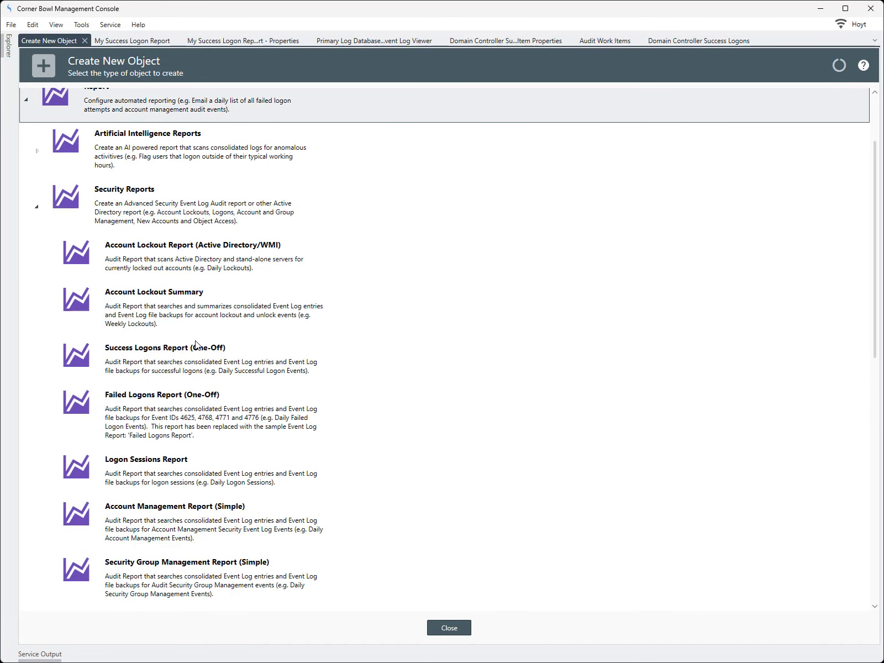
scroll(196, 346, down, 1)
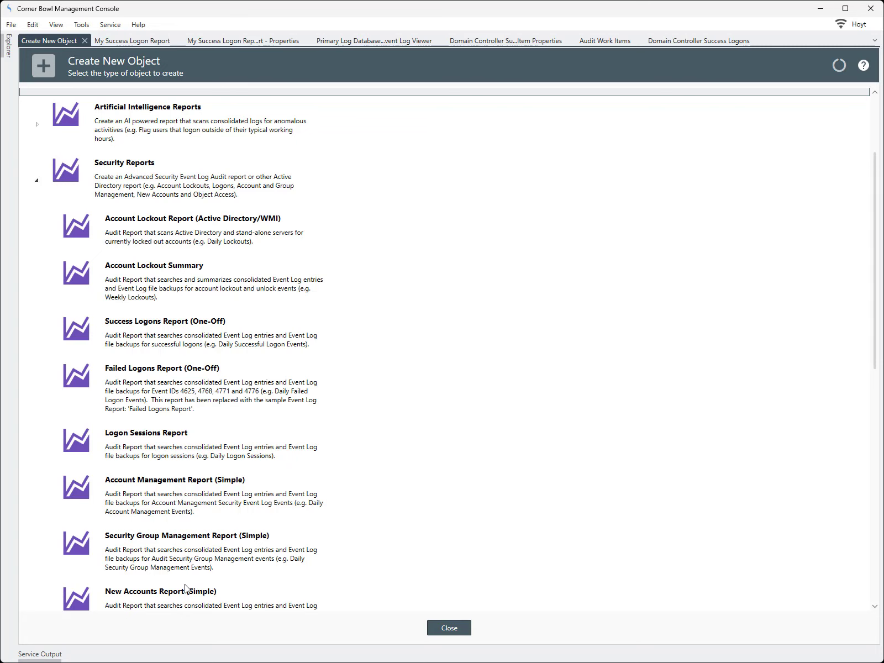
scroll(188, 604, down, 1)
scroll(188, 604, down, 2)
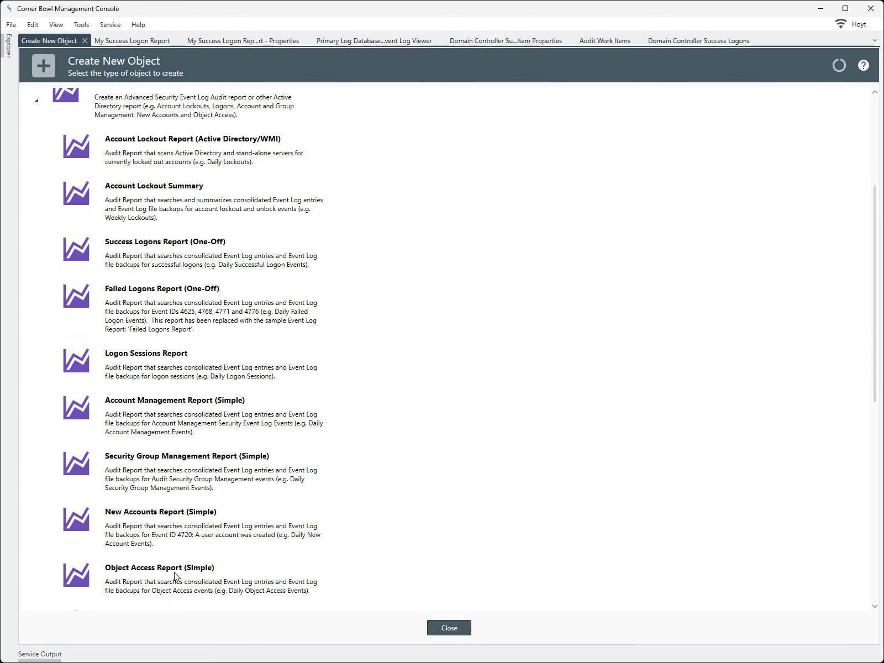
click(441, 628)
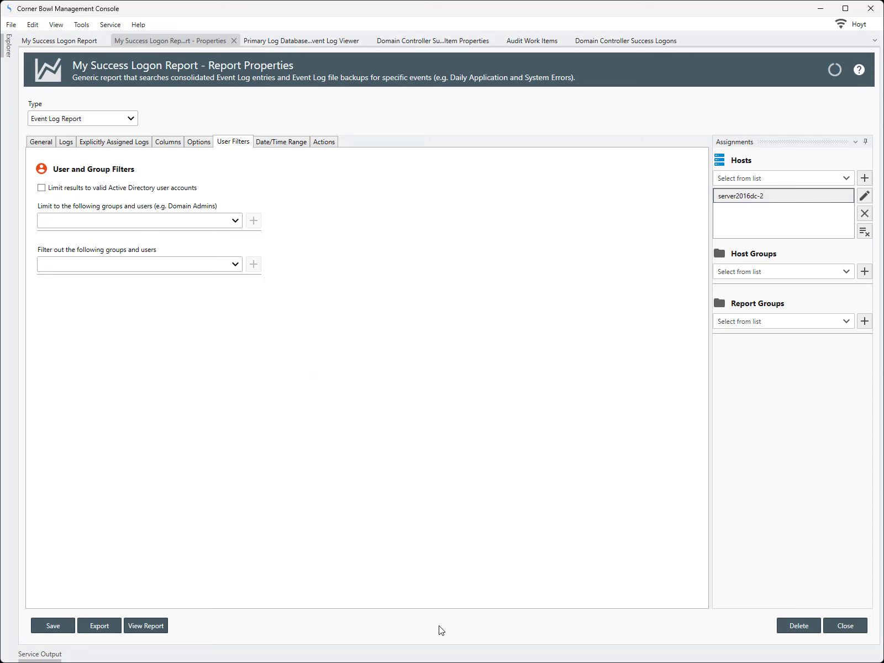
- Examine the report's column definitions, in particular the ACCOUNT_NAME and TARGET_ACCOUNT_NAME keys
click(172, 145)
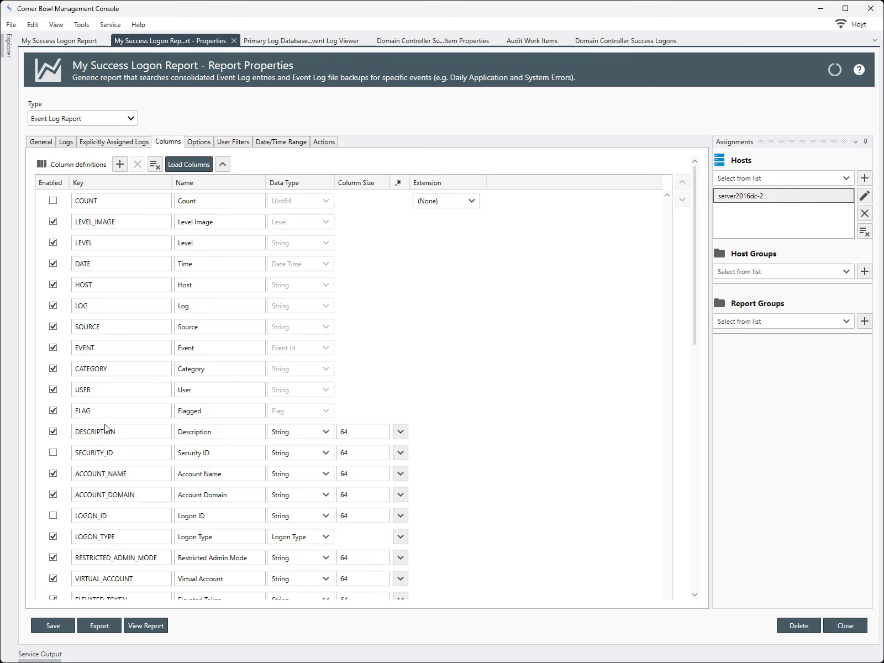
click(140, 473)
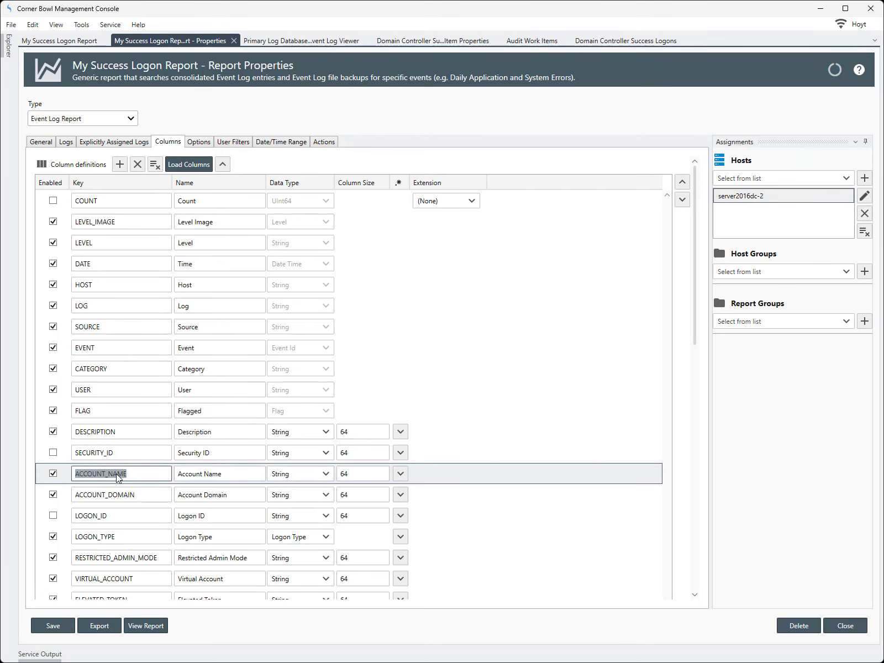
scroll(695, 351, down, 1)
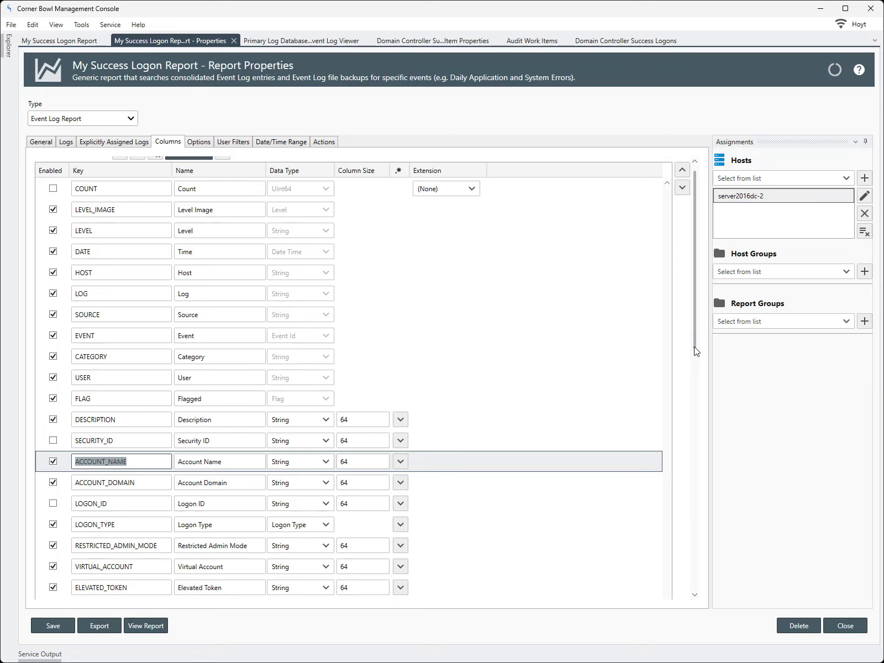
drag(695, 352, 701, 437)
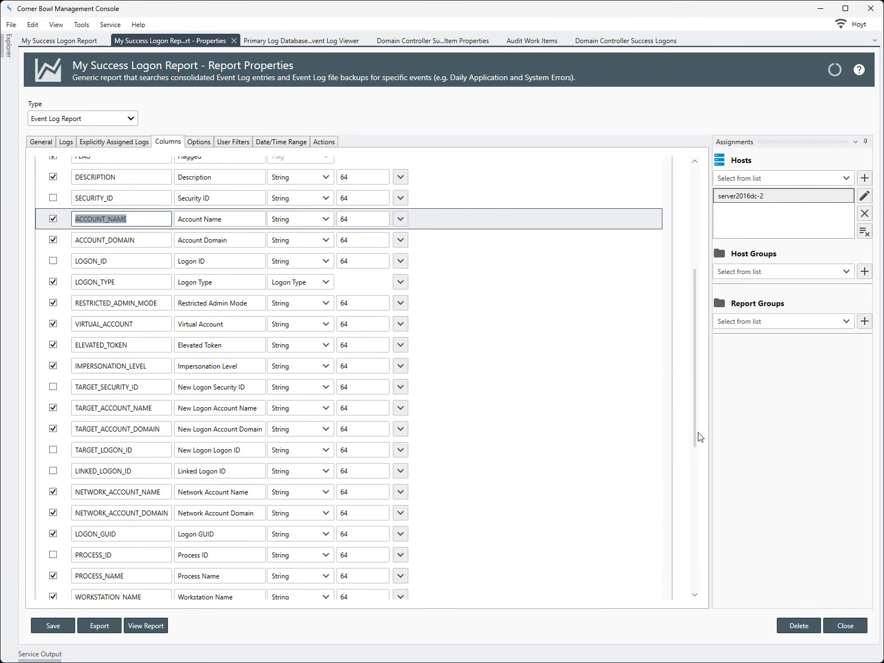
drag(163, 409, 72, 424)
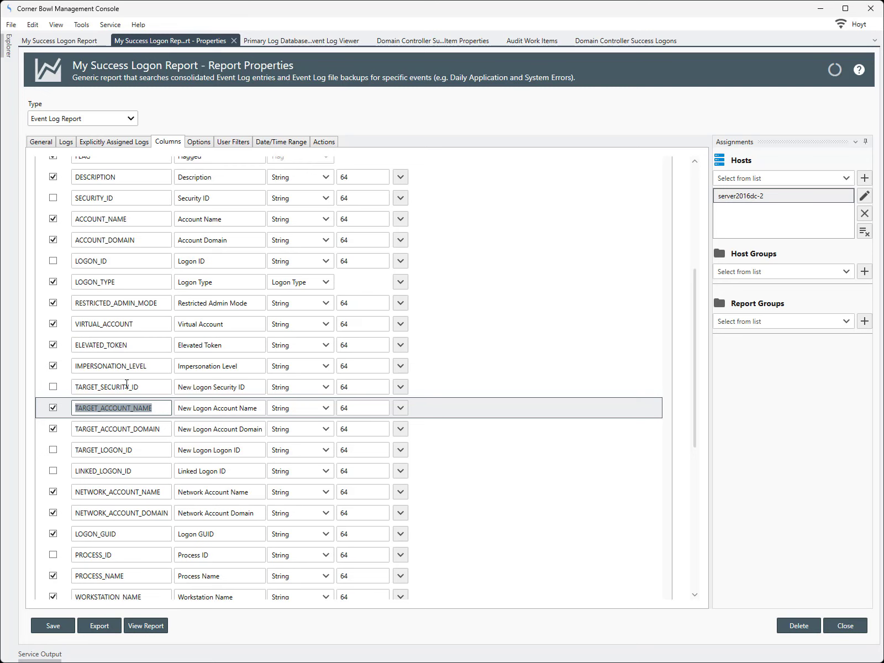
- Limit results to valid Active Directory accounts from LDAP://23.96.81.251/dc=cornerbowlsoftwaredev,dc=com and to members of the Administrators group
click(233, 143)
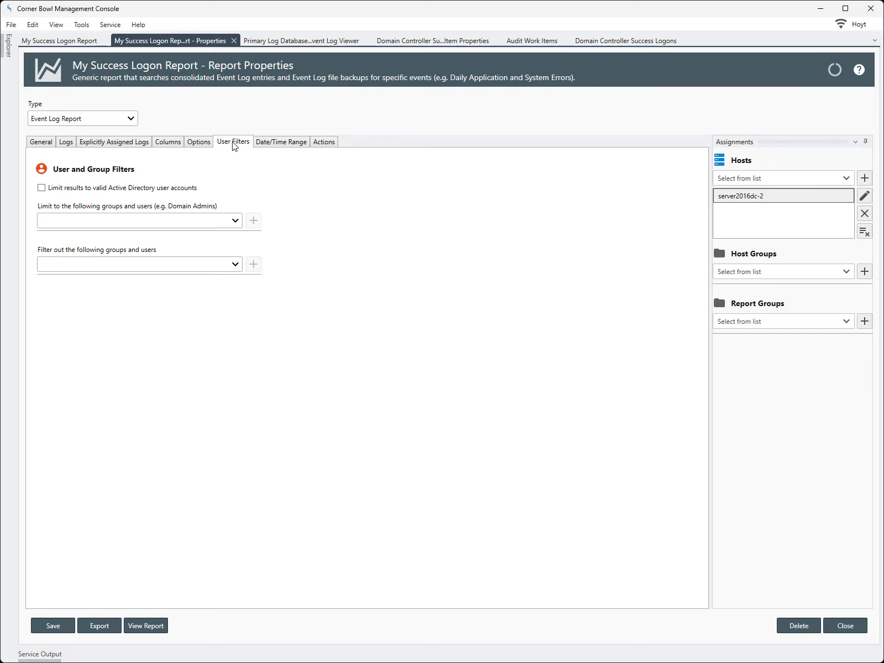
click(196, 189)
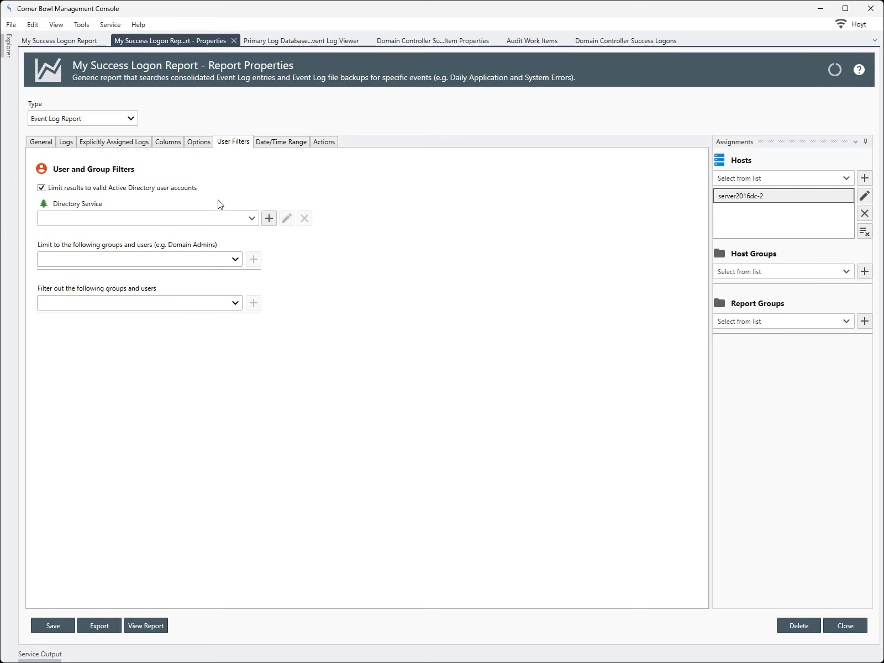
click(252, 220)
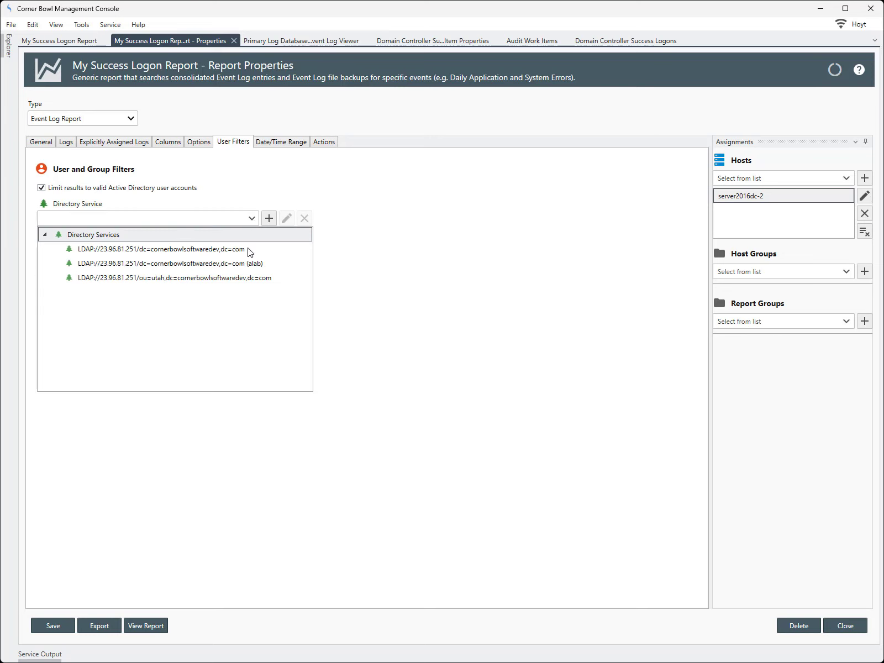
click(249, 249)
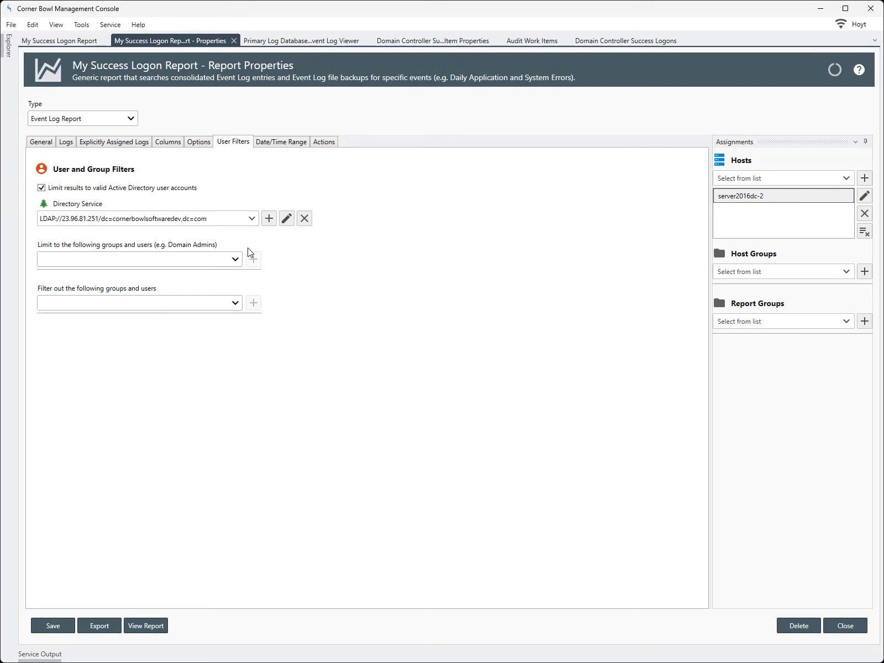
click(236, 263)
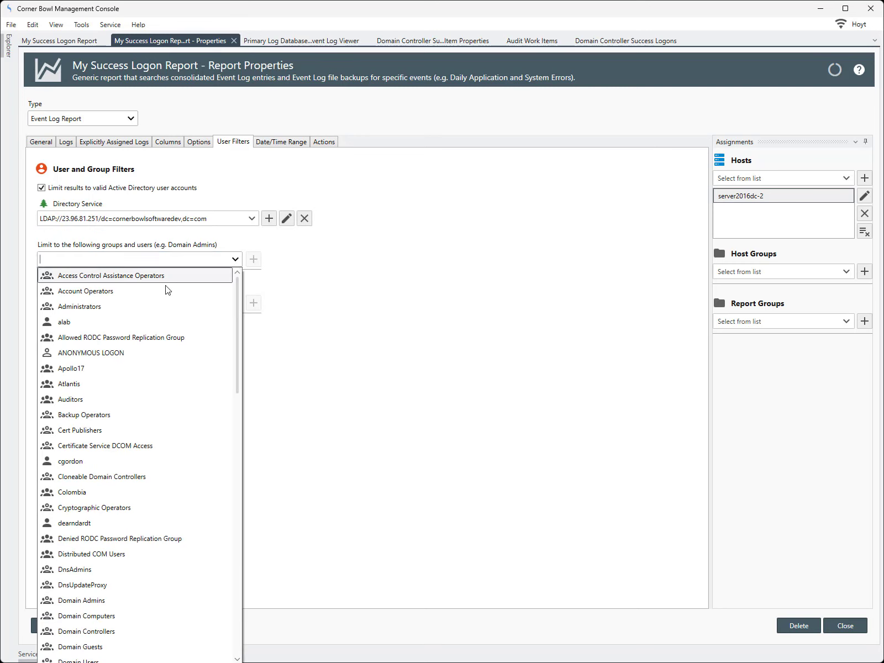
click(107, 305)
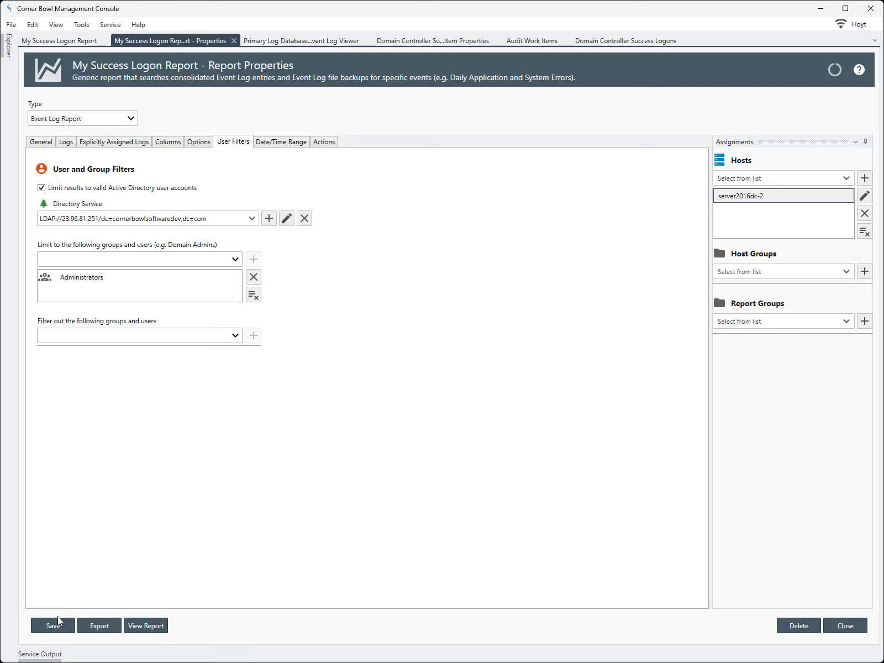
- View the report with the user filters applied and review the logon events of the second account group
click(145, 625)
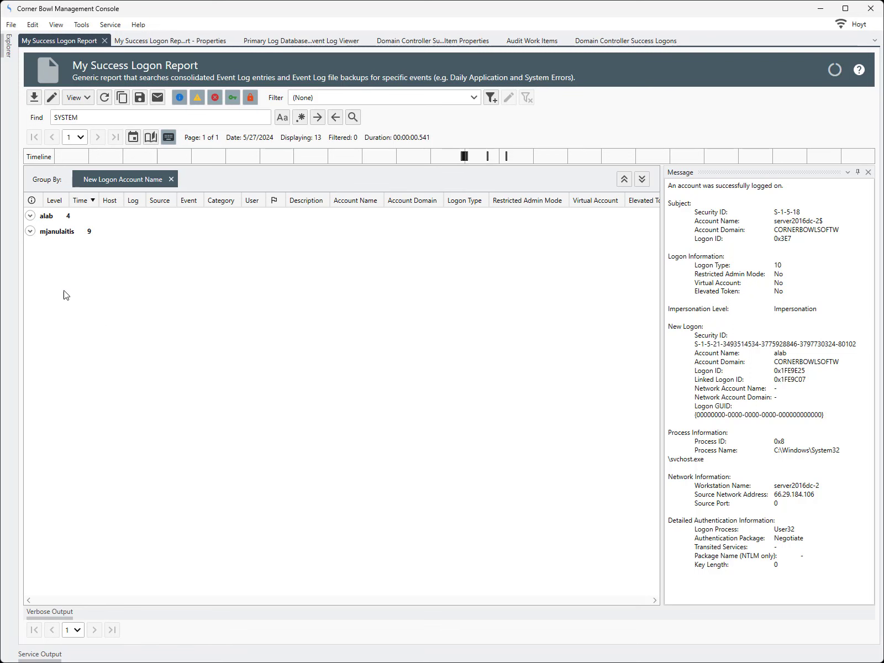
click(30, 231)
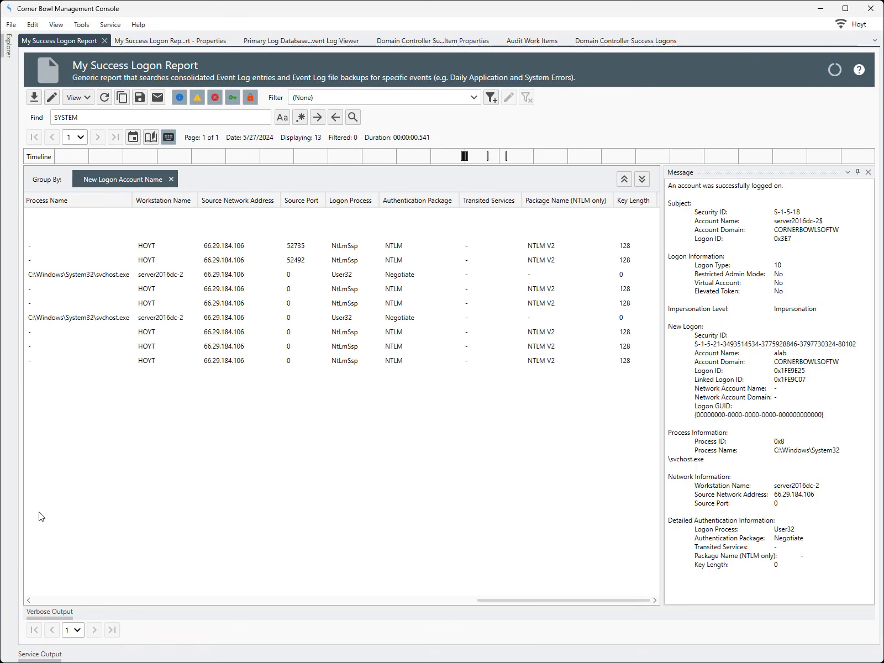
click(43, 601)
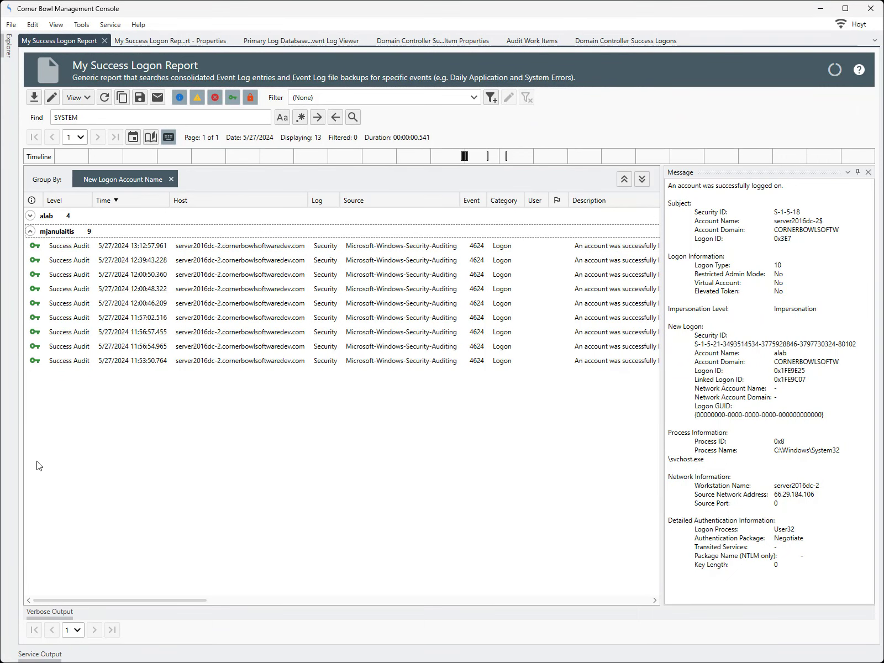
- Explicitly assign the Event Log file backup C:\ProgramData\Corner Bowl\Server Manager\EvtBackups\server2016dc-2\Security.evtx to the report
click(49, 97)
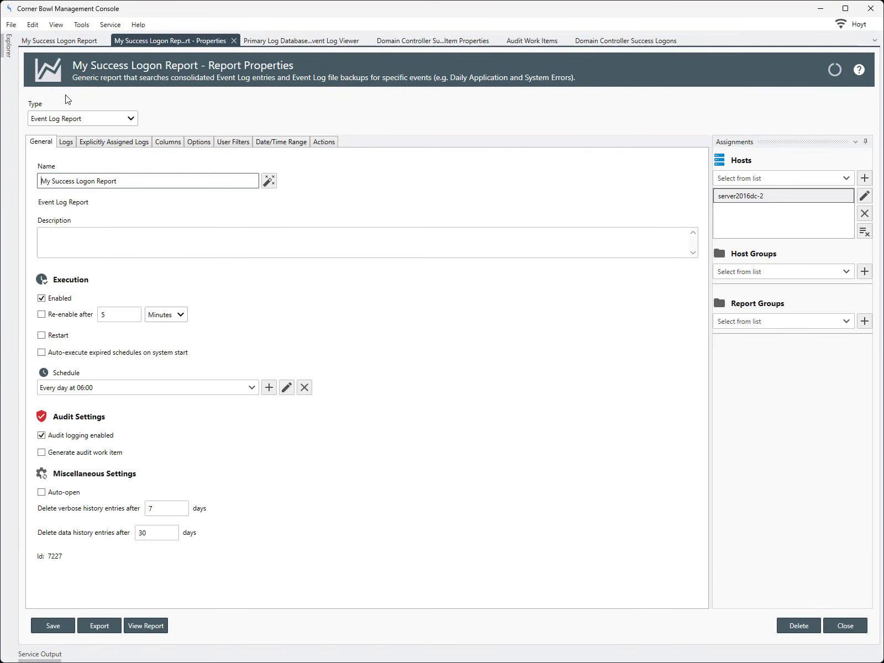
click(108, 142)
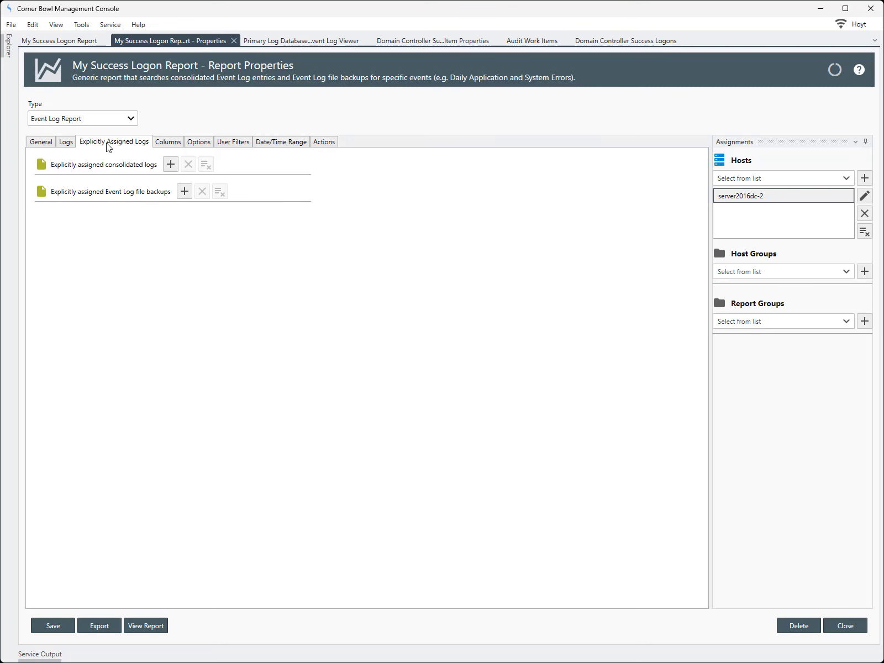
click(185, 191)
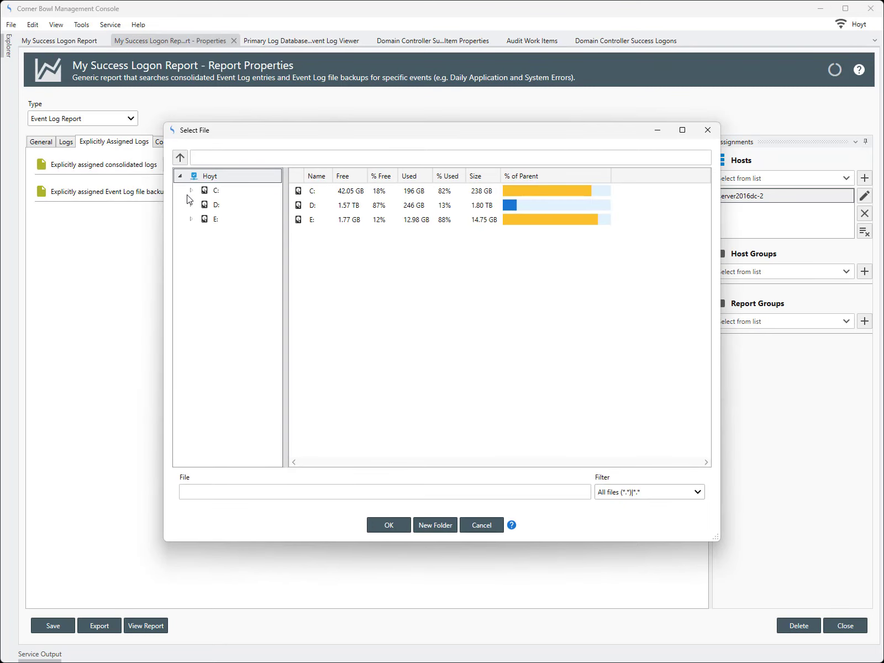
click(191, 190)
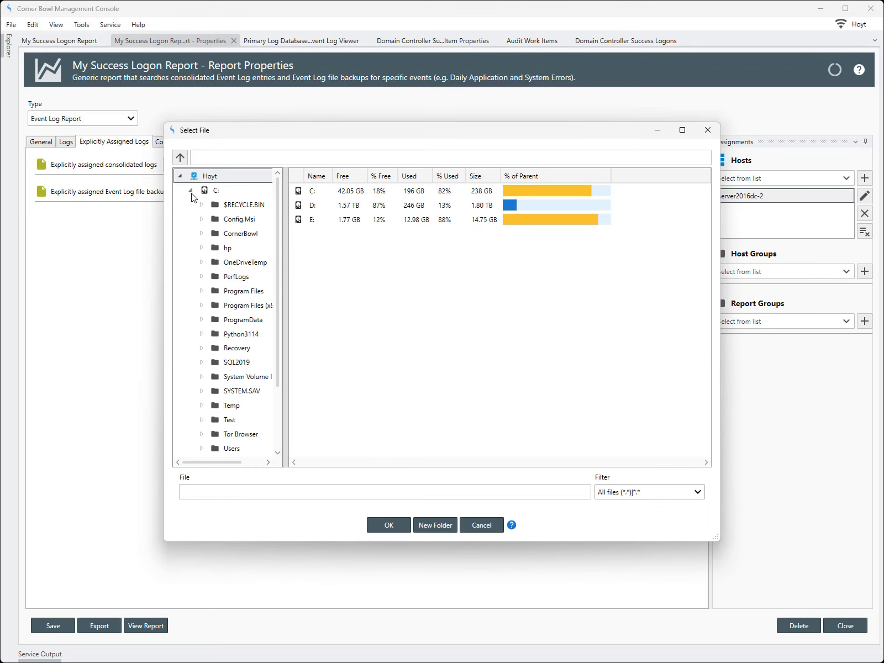
click(203, 320)
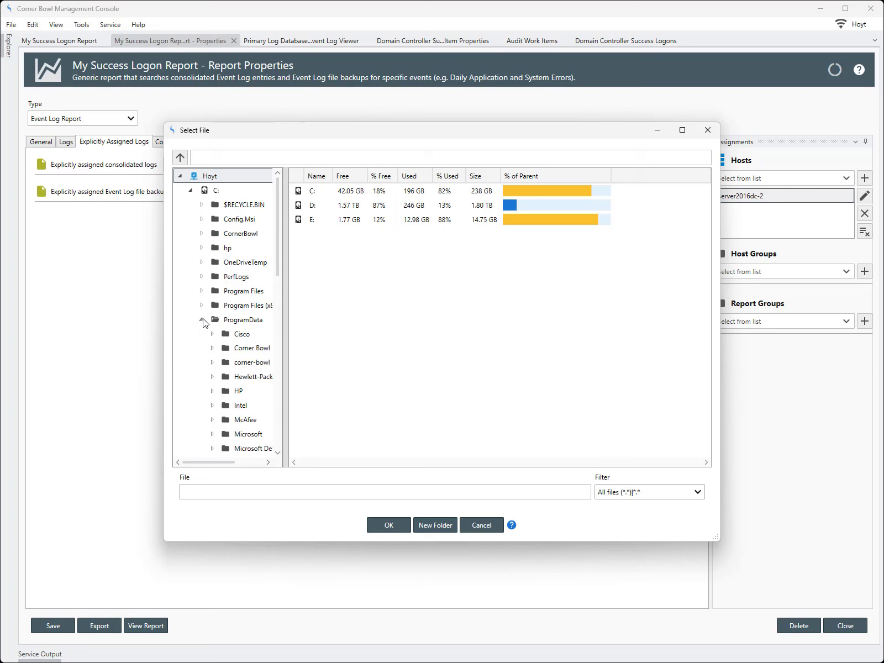
click(241, 349)
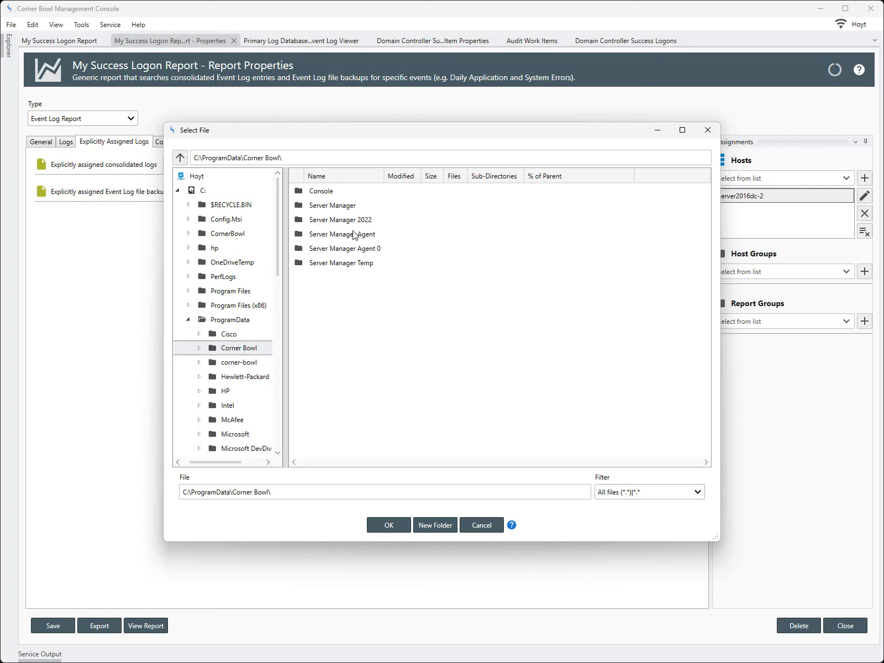
double_click(330, 206)
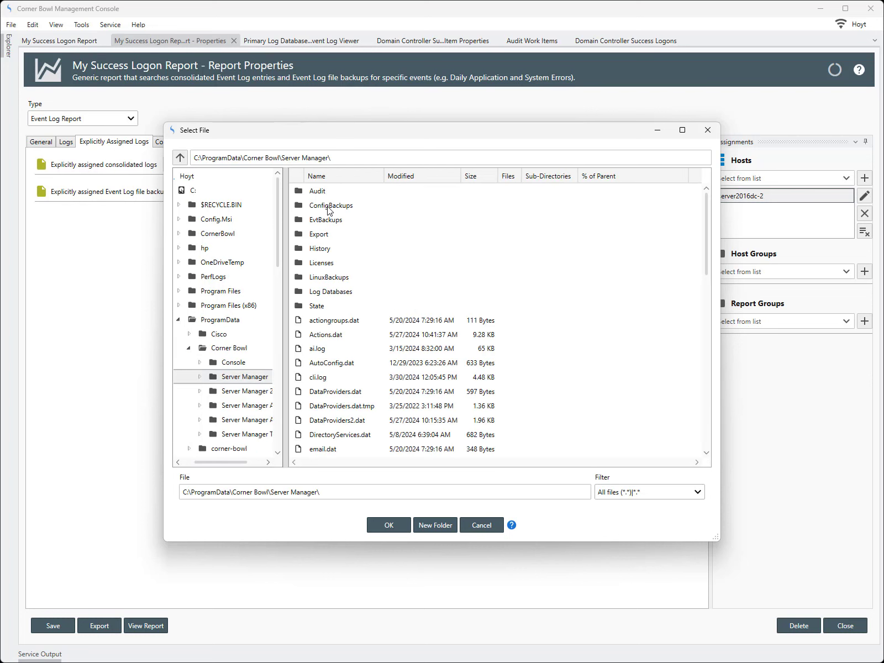
double_click(327, 219)
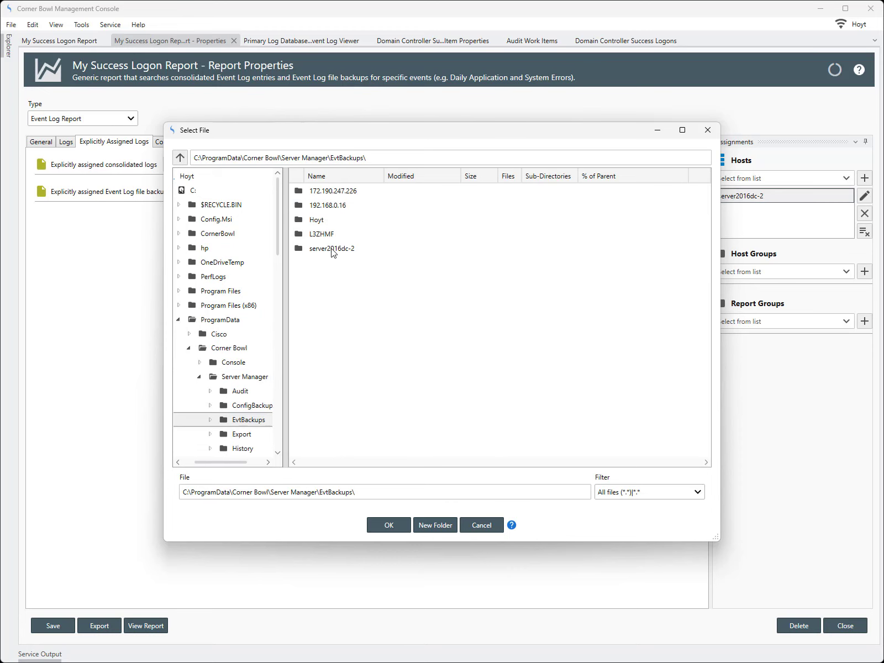
double_click(331, 249)
click(327, 207)
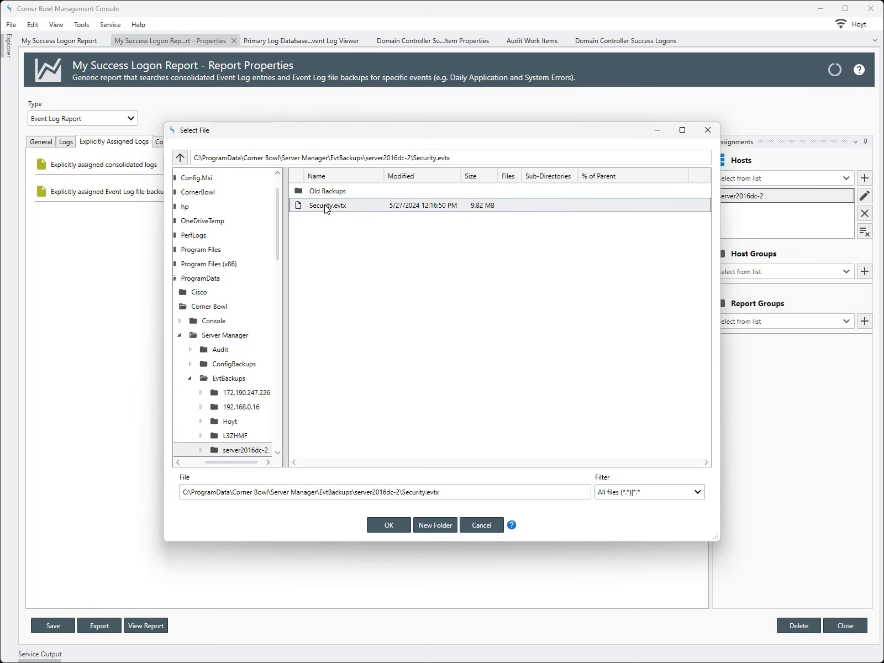
click(388, 526)
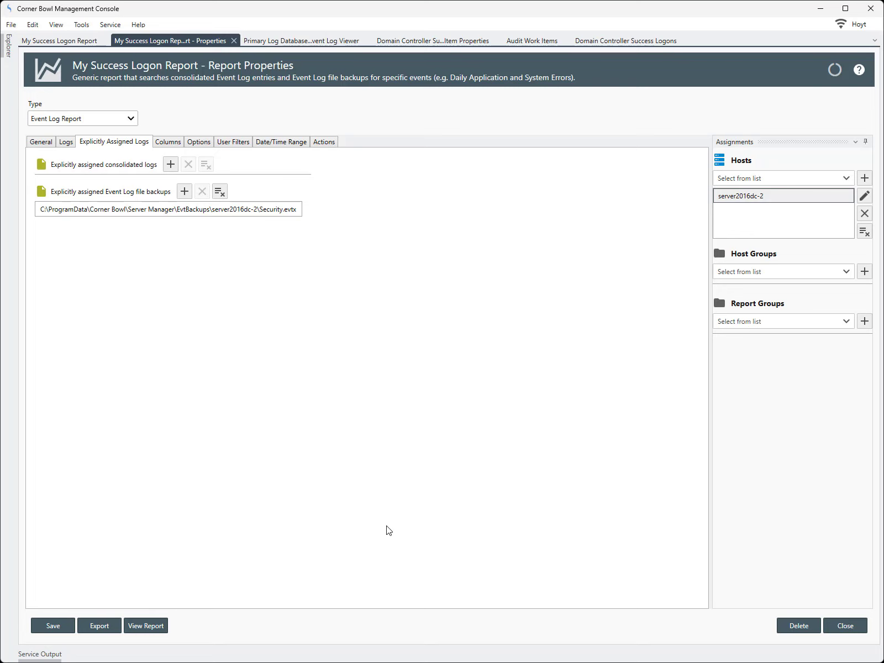
- Examine which consolidated host logs Archive Log Database (Sqlite) offers for explicit assignment, without assigning any
click(171, 165)
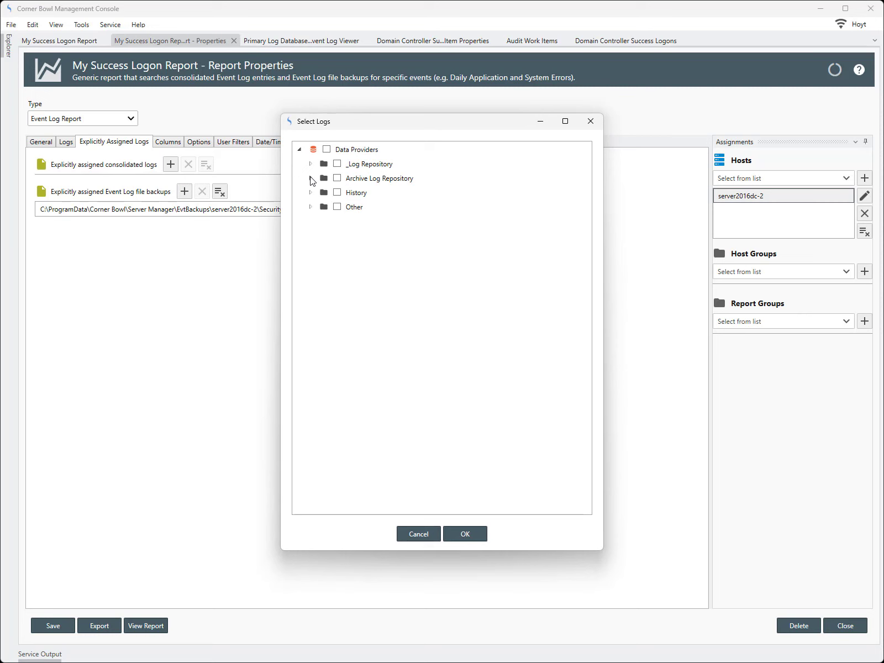
click(311, 179)
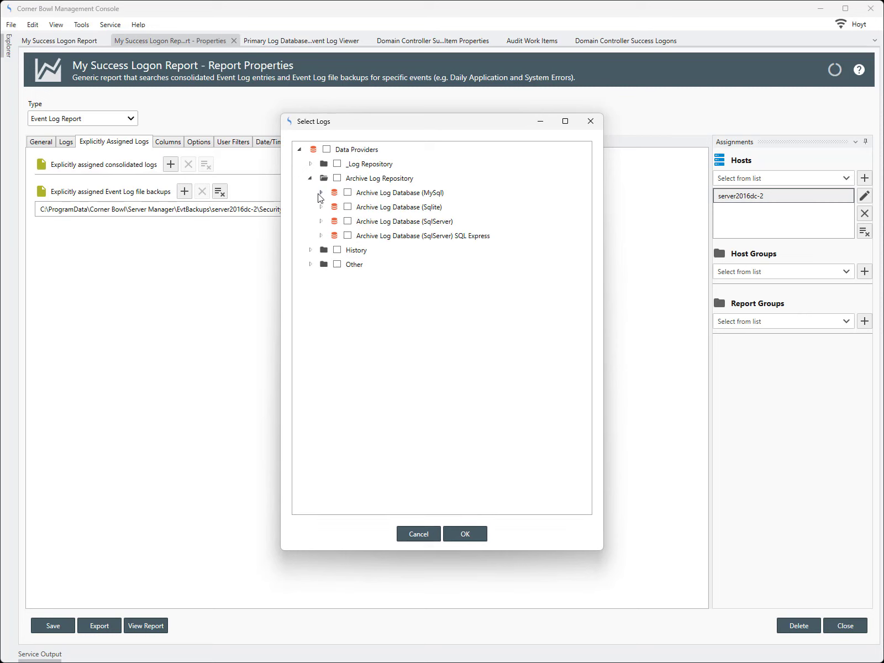
click(321, 207)
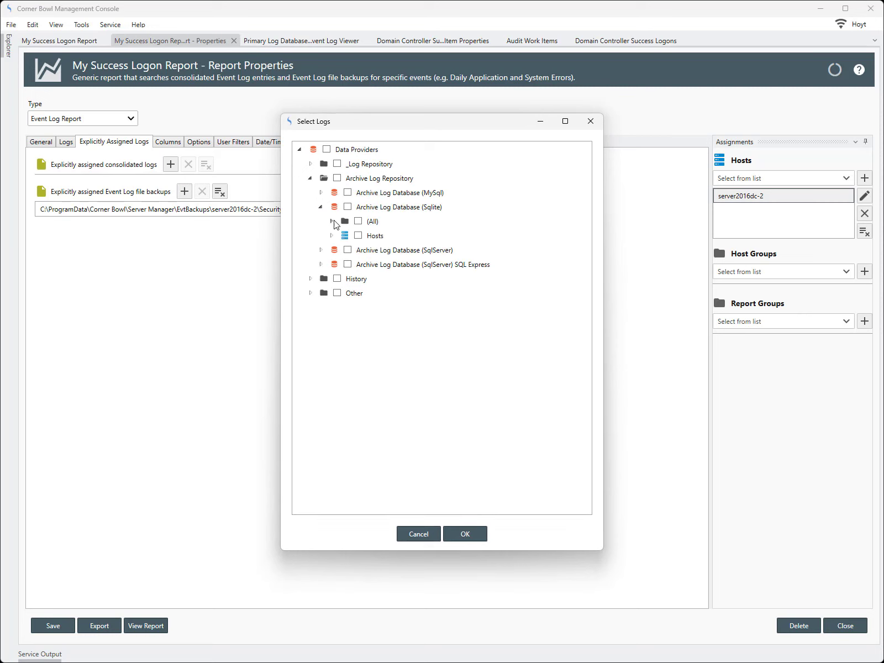
click(331, 221)
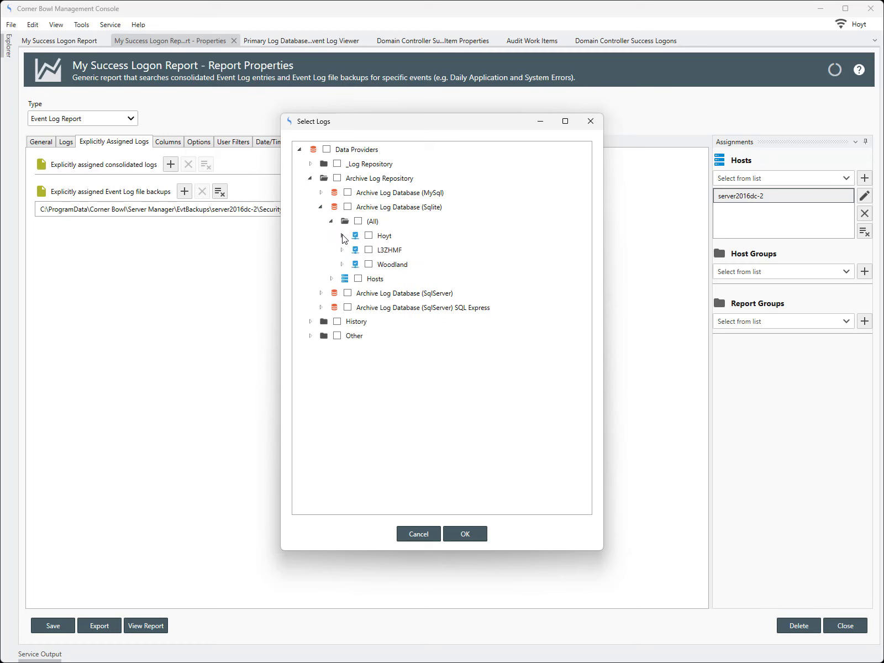
click(343, 236)
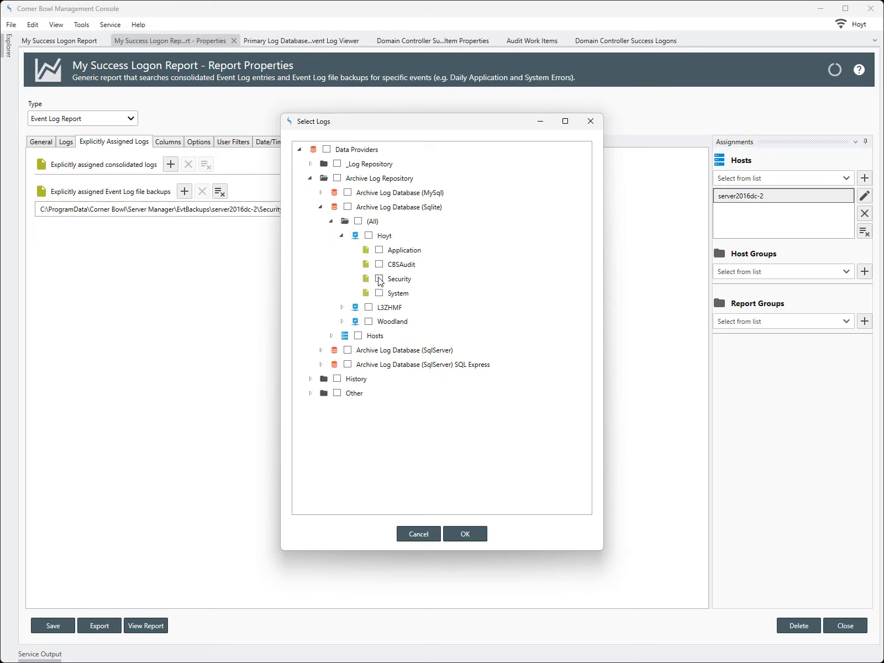
click(432, 534)
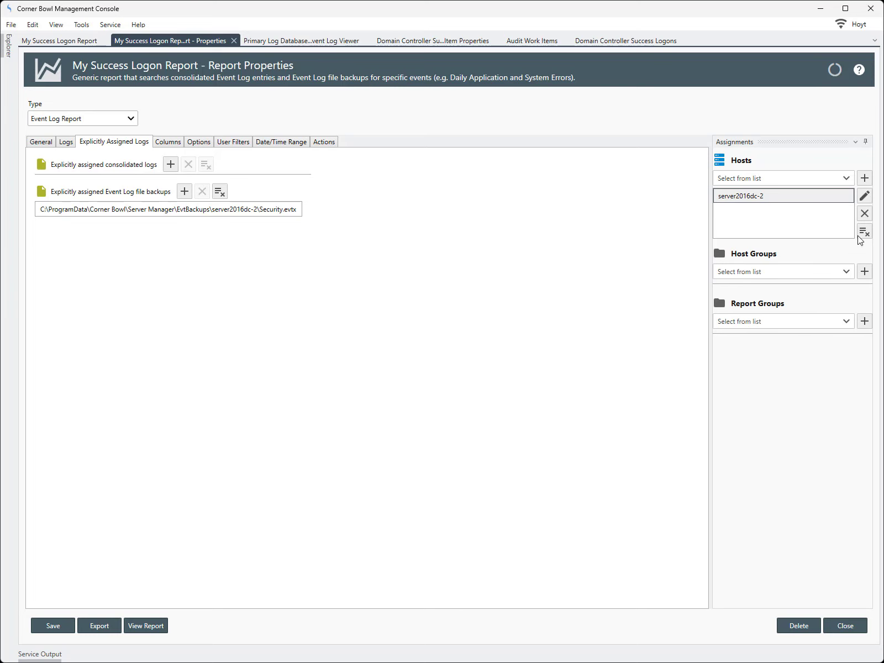
- Remove the server2016dc-2 host assignment from the report, save the report and view its results
click(864, 213)
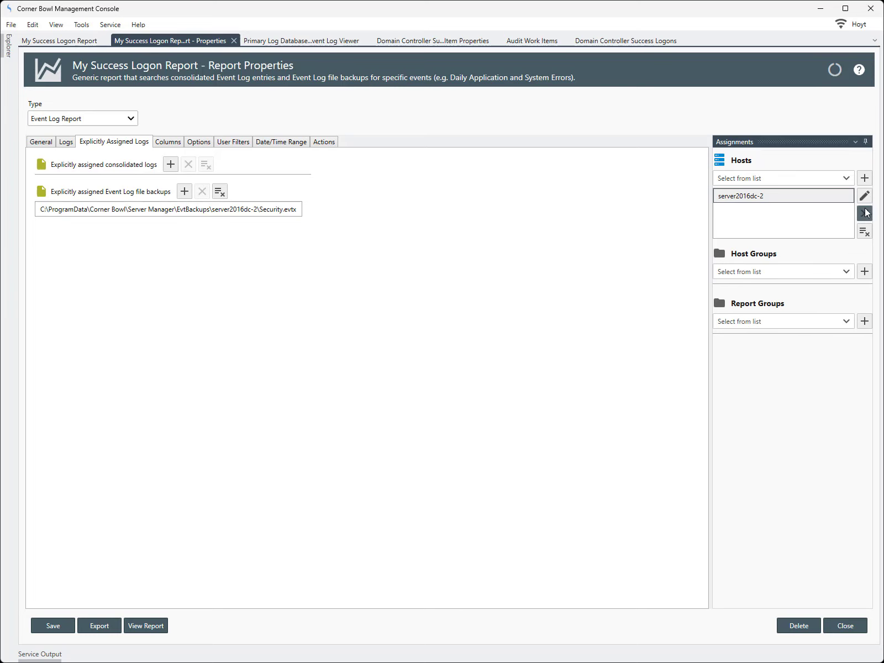
click(57, 628)
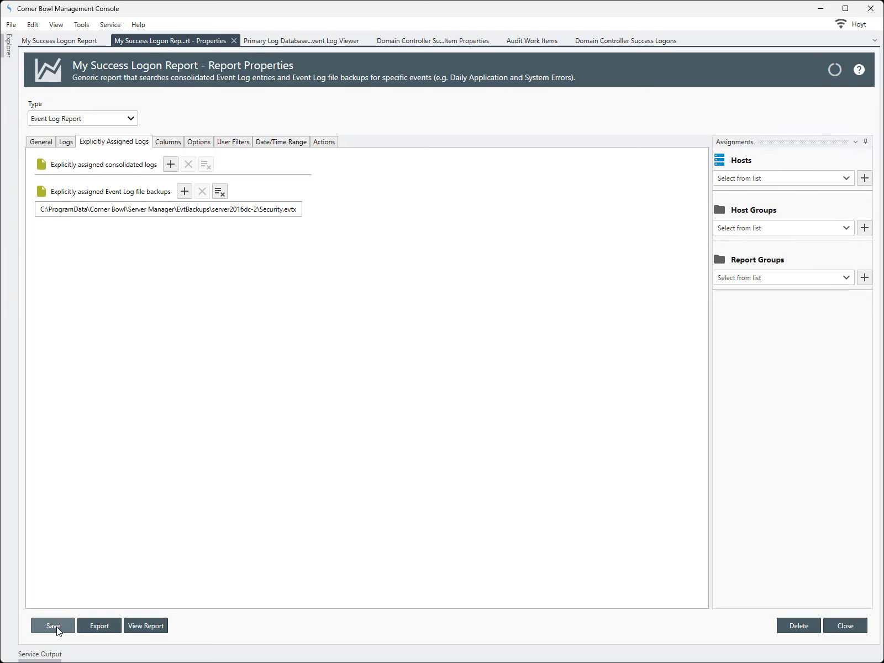
click(143, 625)
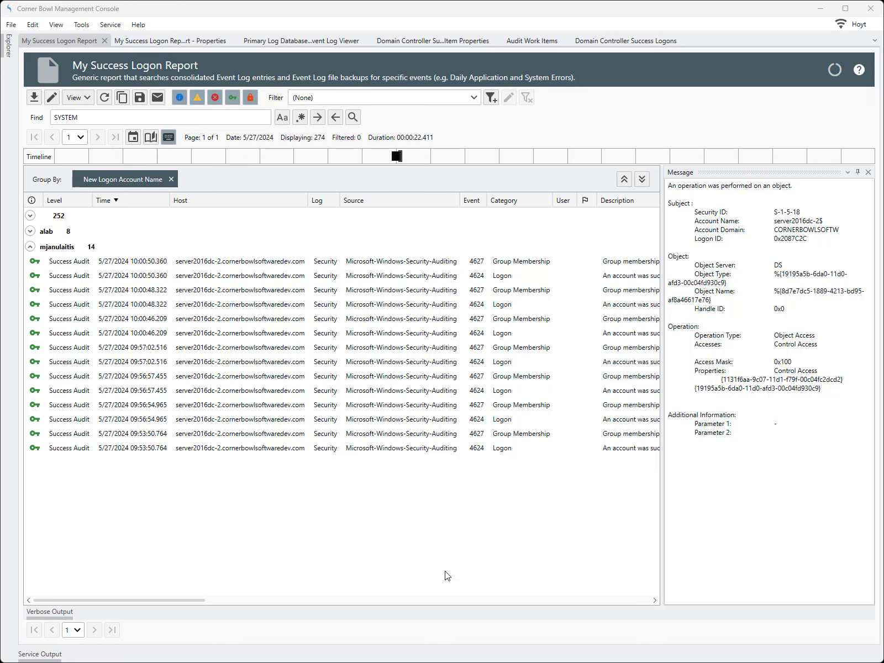
- Inspect the message of a Group Membership event (4627) in the results and reopen the report's properties
click(522, 404)
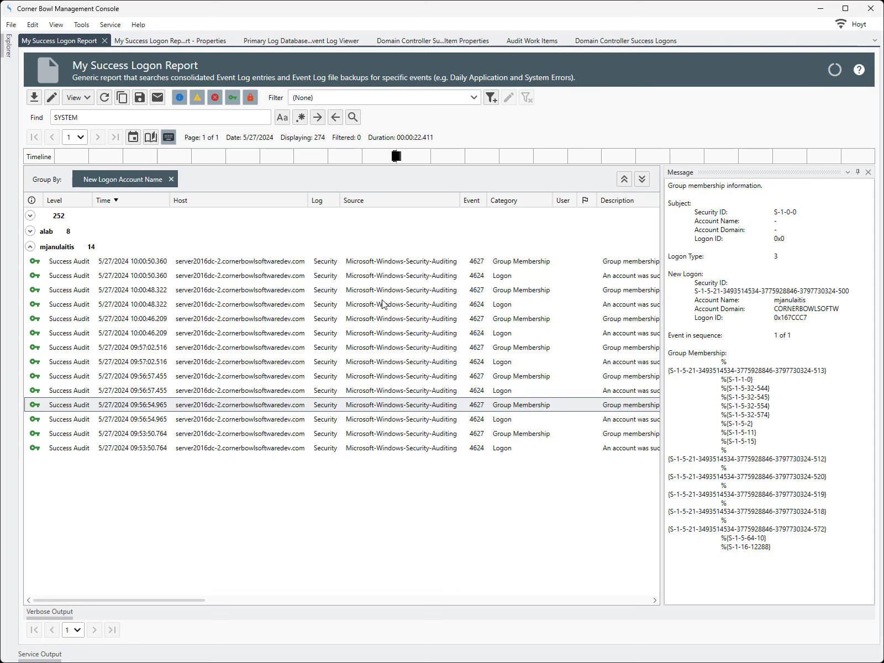
click(52, 98)
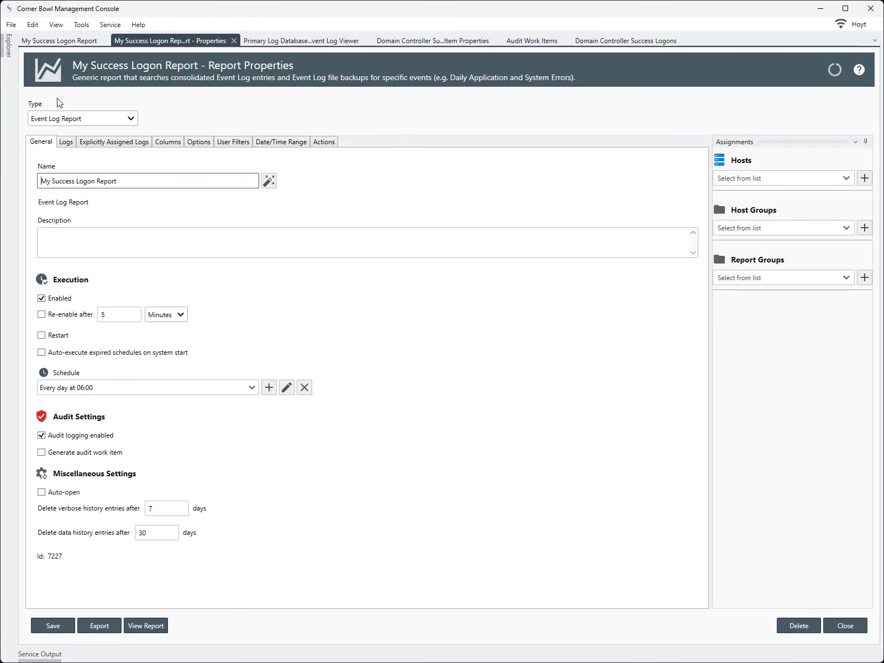
- Set the report's date and time range to Yesterday
click(265, 143)
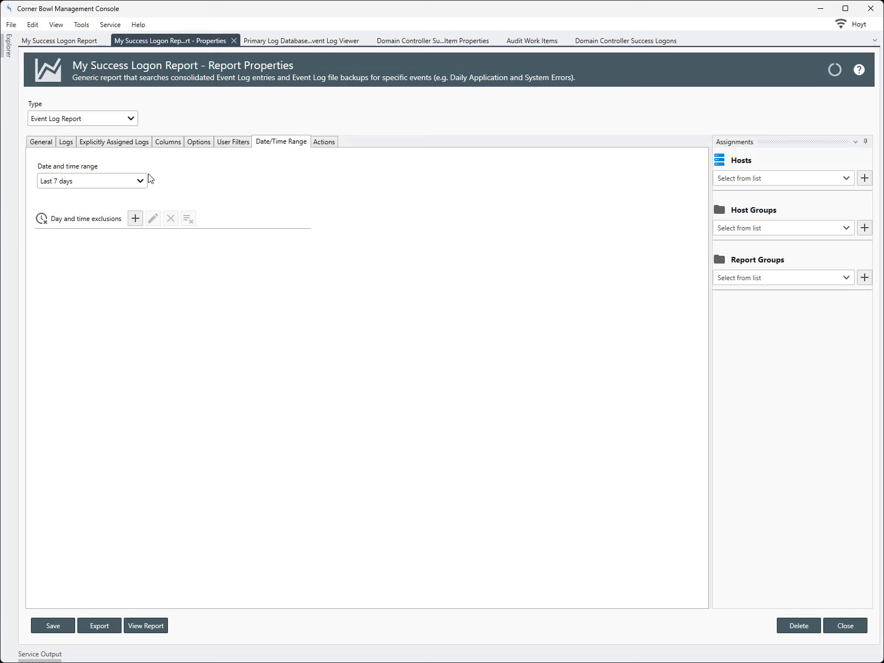
click(141, 181)
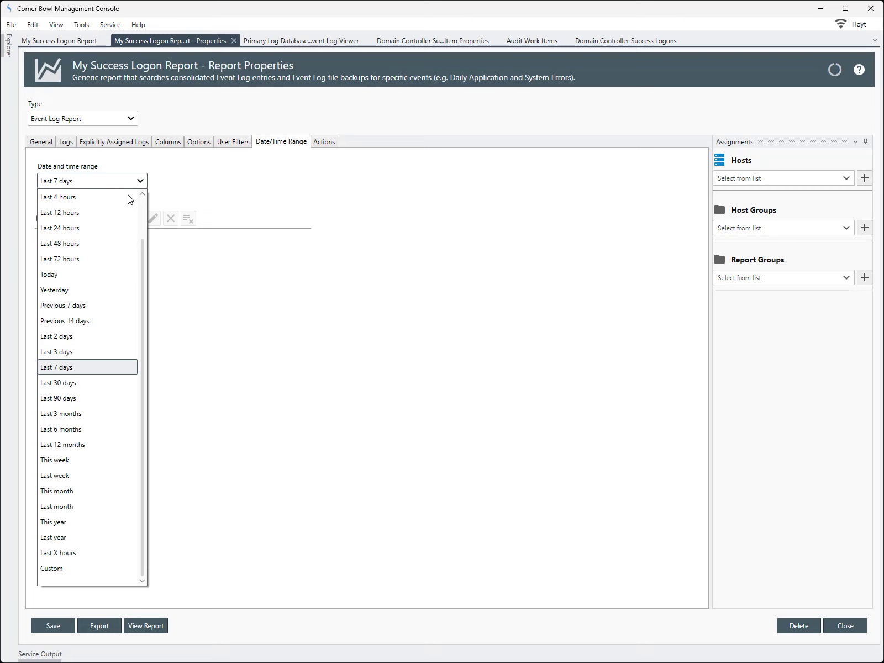
click(94, 290)
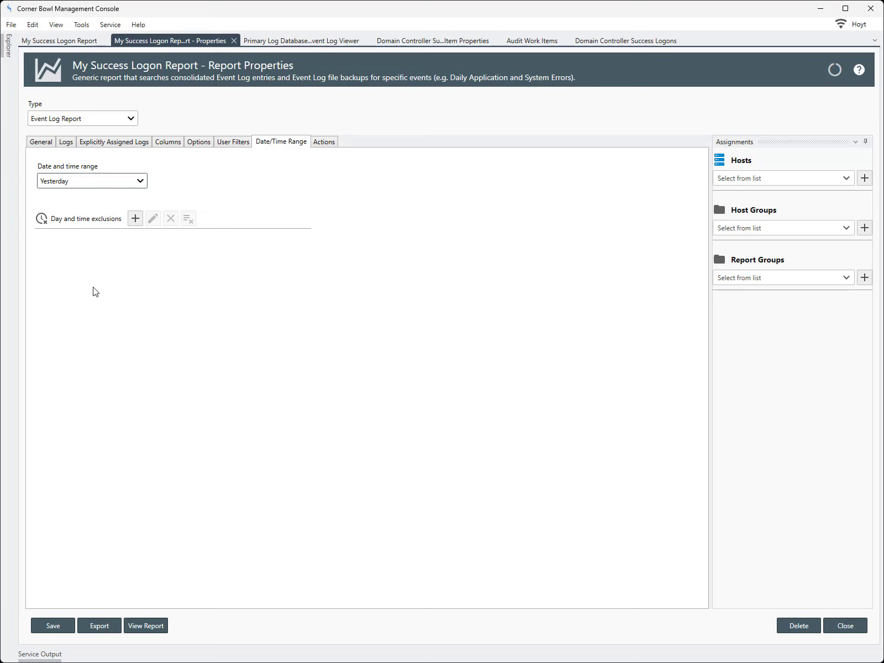
- Assign an action from the sample Email actions to the report's On Complete trigger
click(324, 144)
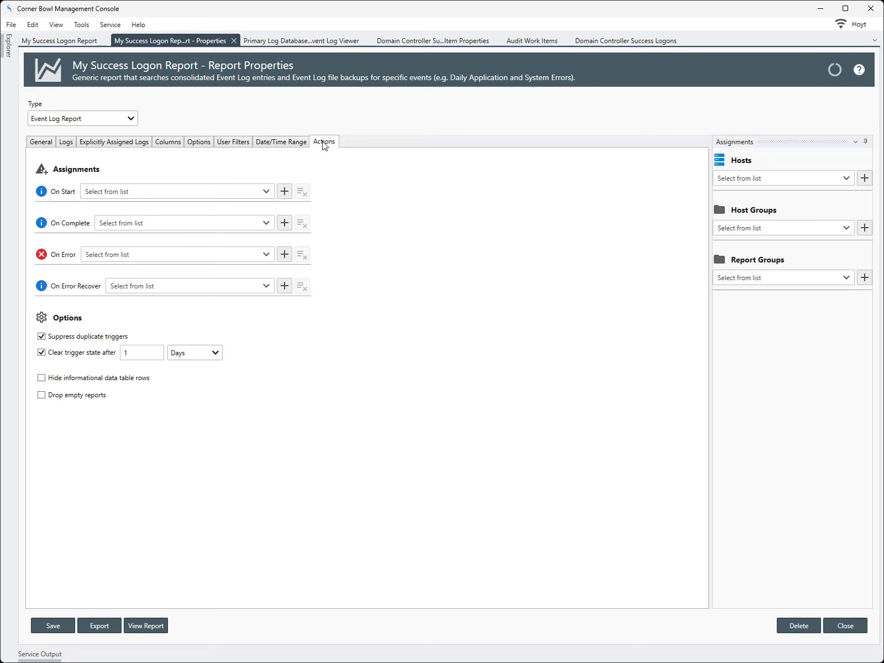
click(267, 222)
click(54, 268)
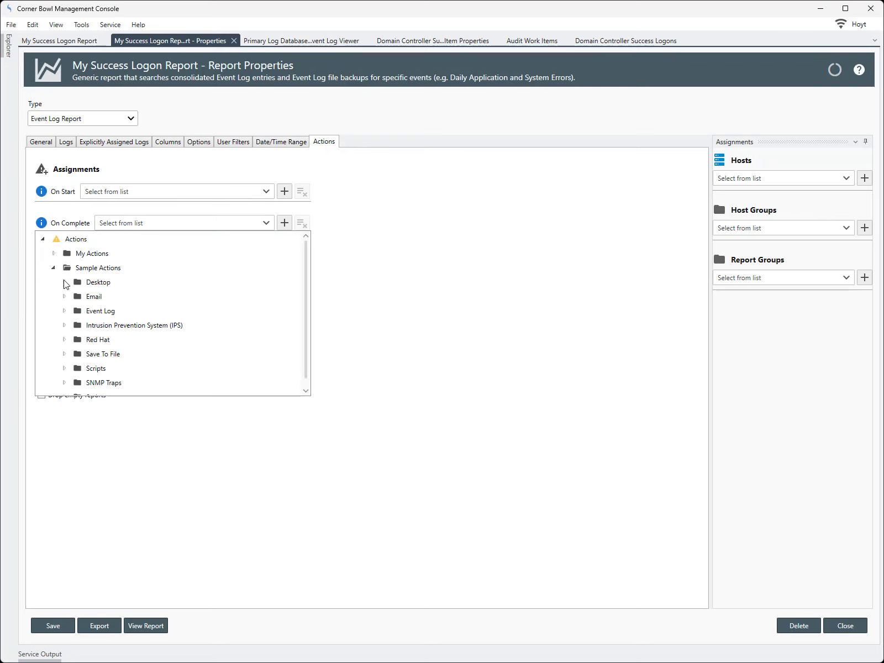
click(64, 297)
click(105, 356)
- Expand the sample actions available for another On Complete assignment
click(266, 223)
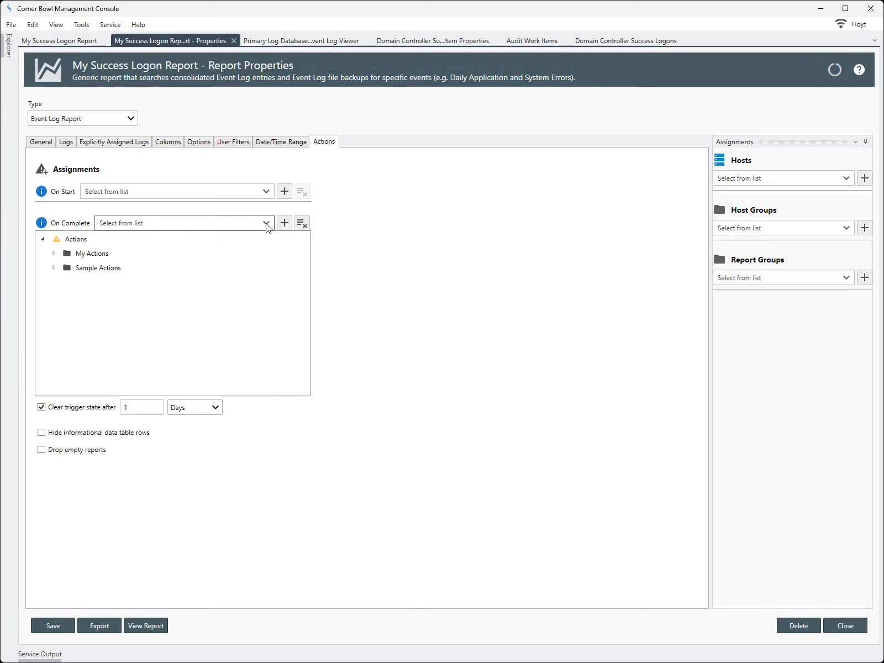
click(54, 268)
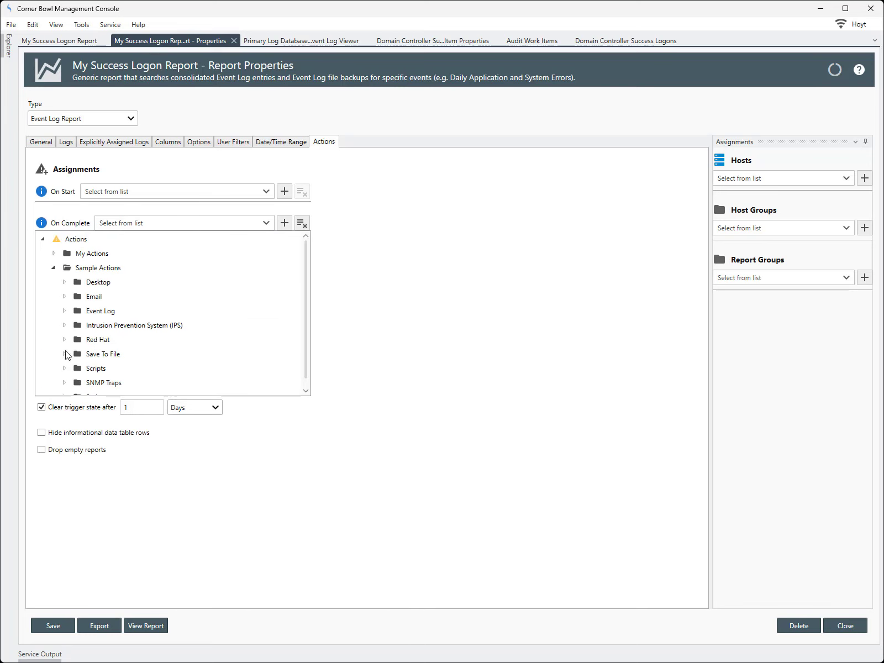